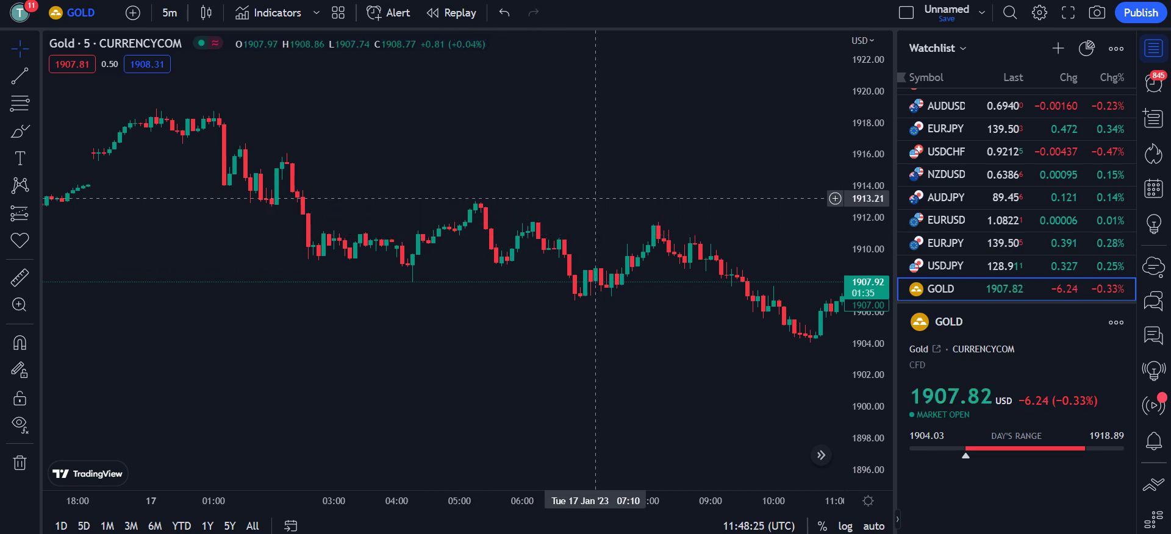
# Scroll through the Exness Standard, Standard Cent and Professional account options.
pyautogui.hscroll(3, 549, 204)
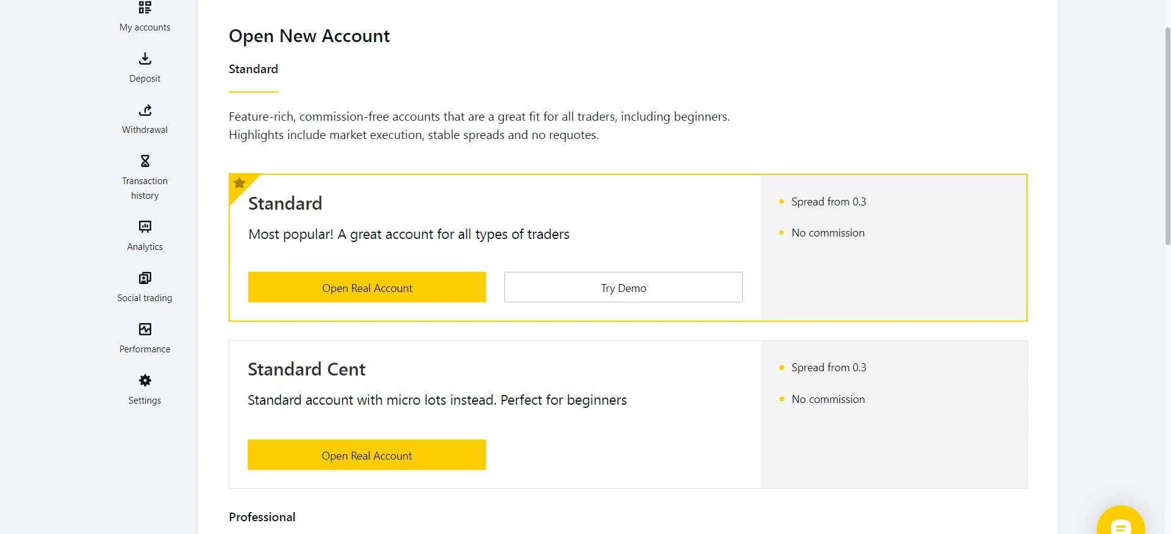
pyautogui.scroll(-3, 644, 265)
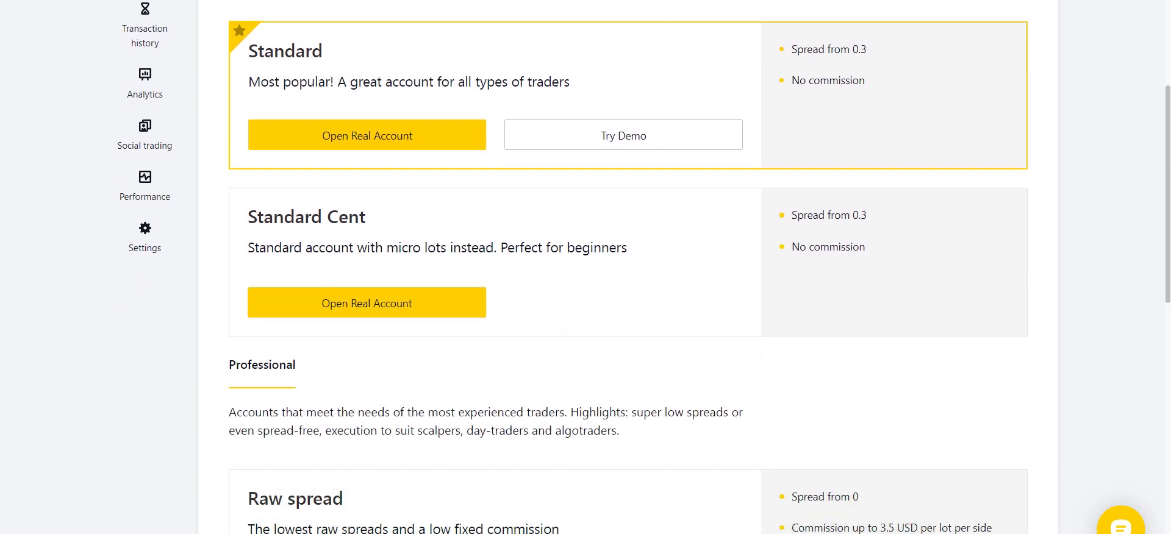
pyautogui.scroll(-9, 628, 268)
pyautogui.scroll(10, 366, 214)
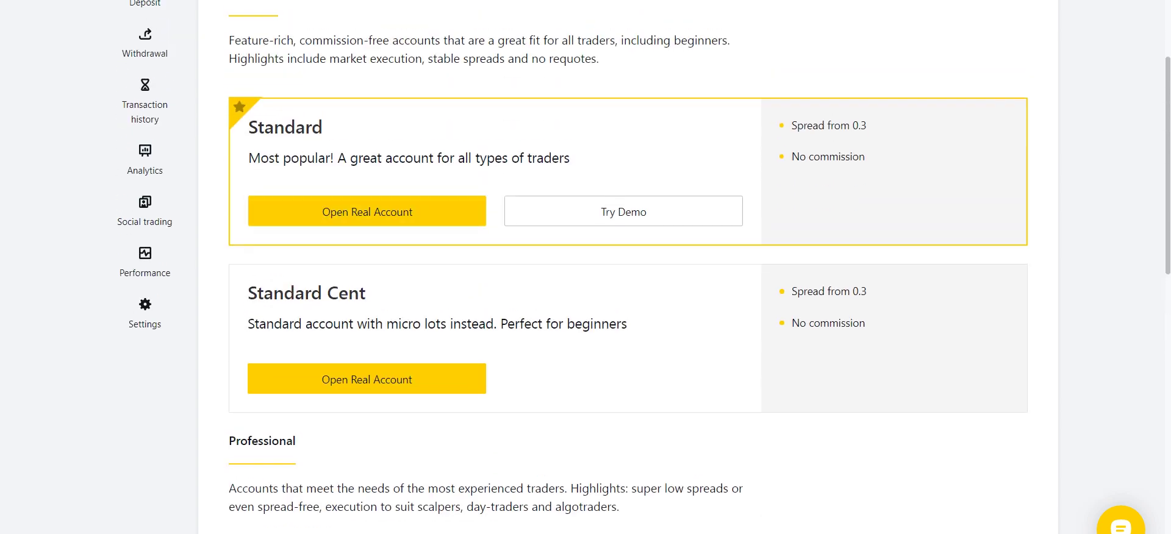
pyautogui.scroll(1, 623, 210)
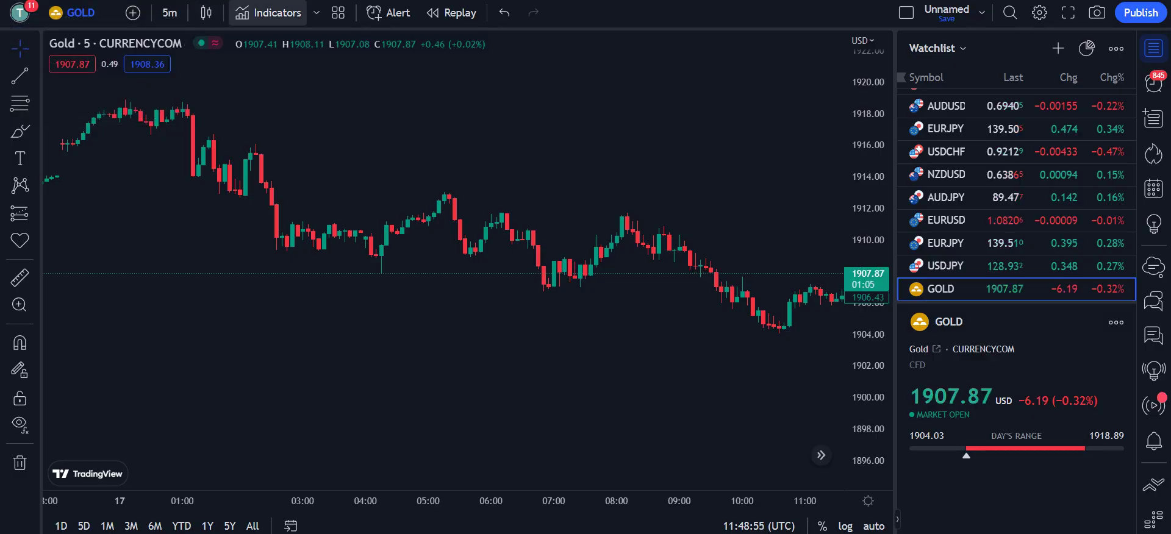
# Search for and add the Profit Maximizer PMax indicator to the chart.
pyautogui.click(268, 12)
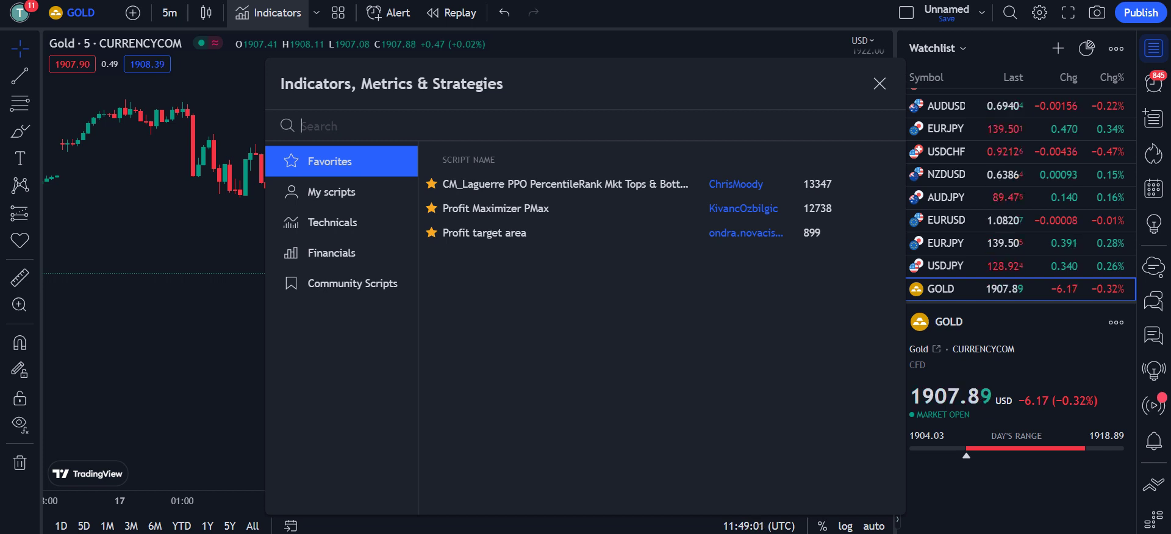
pyautogui.write('pr')
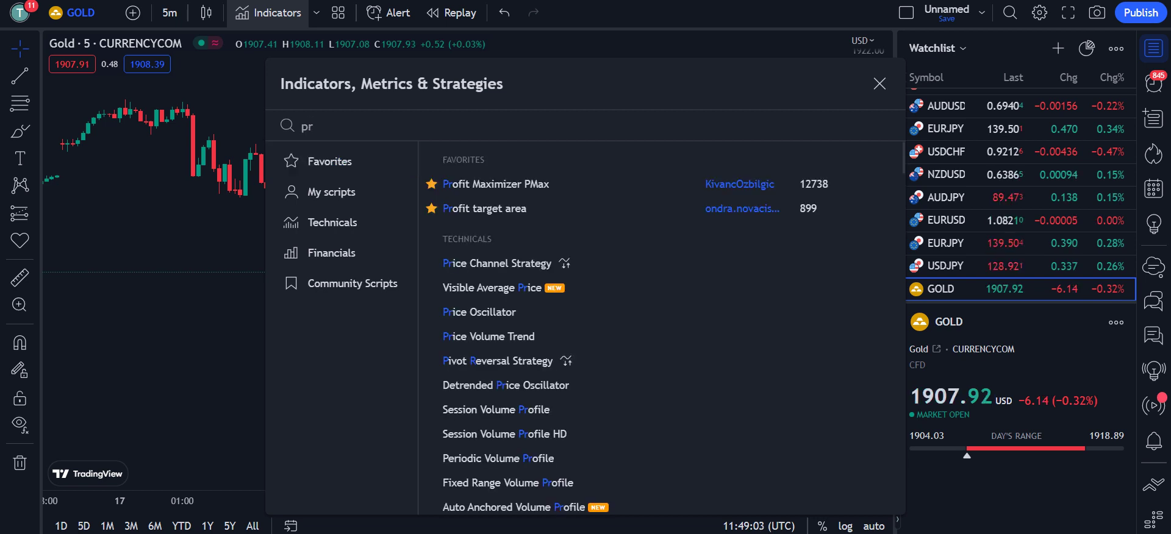
pyautogui.write('i')
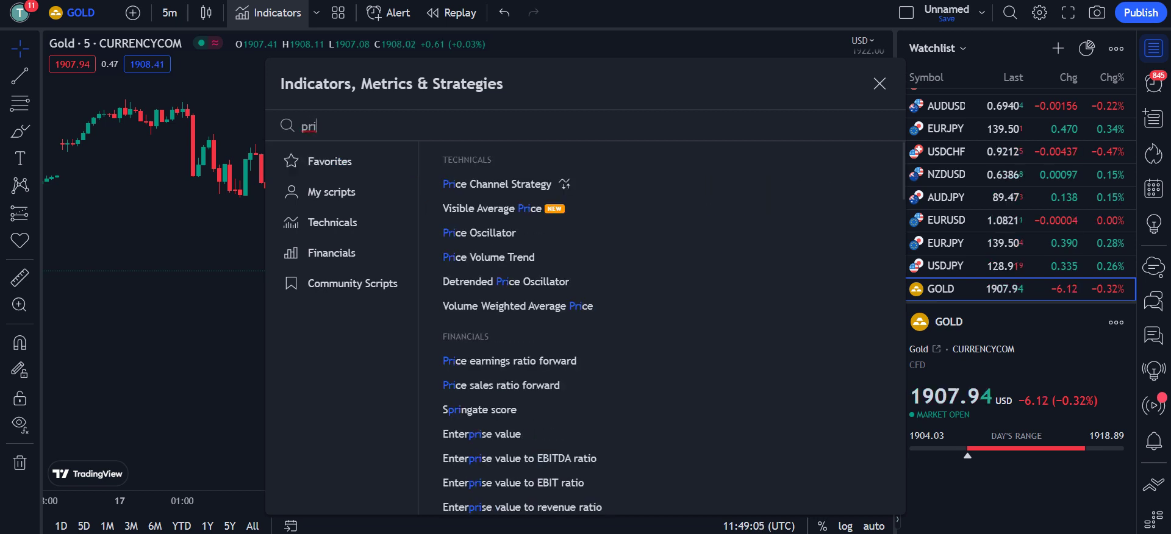
pyautogui.press('BackSpace')
pyautogui.write('o')
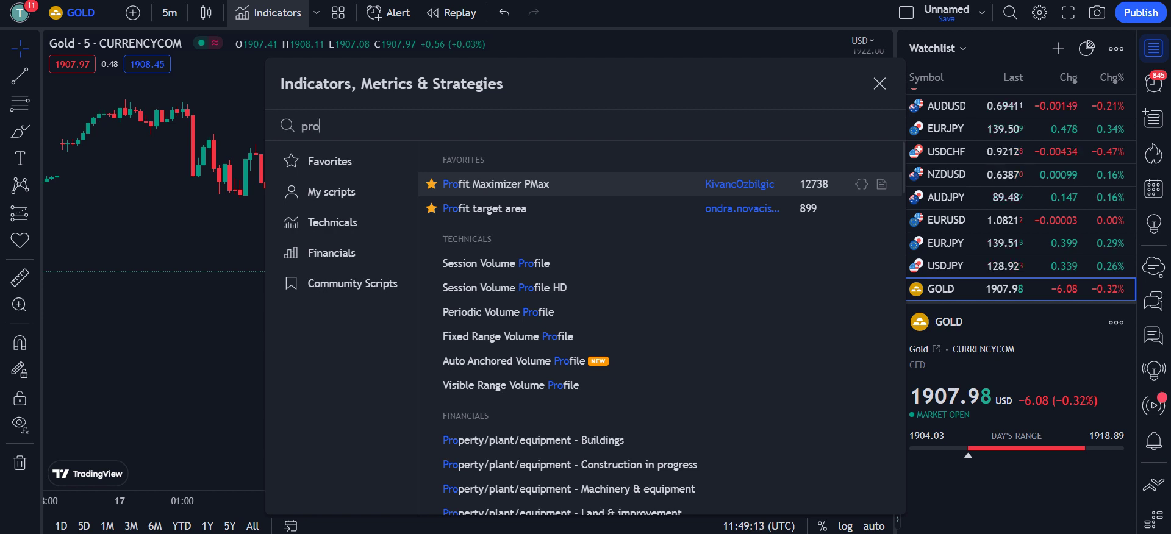
pyautogui.press('Return')
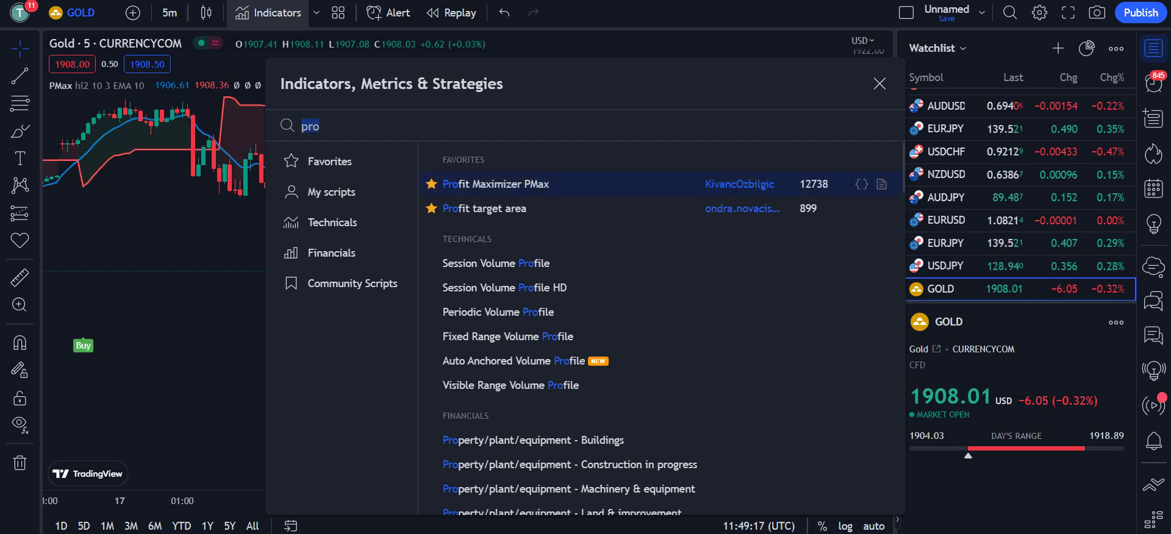
# Add the Profit target area indicator via a 'profit' search.
pyautogui.press('BackSpace')
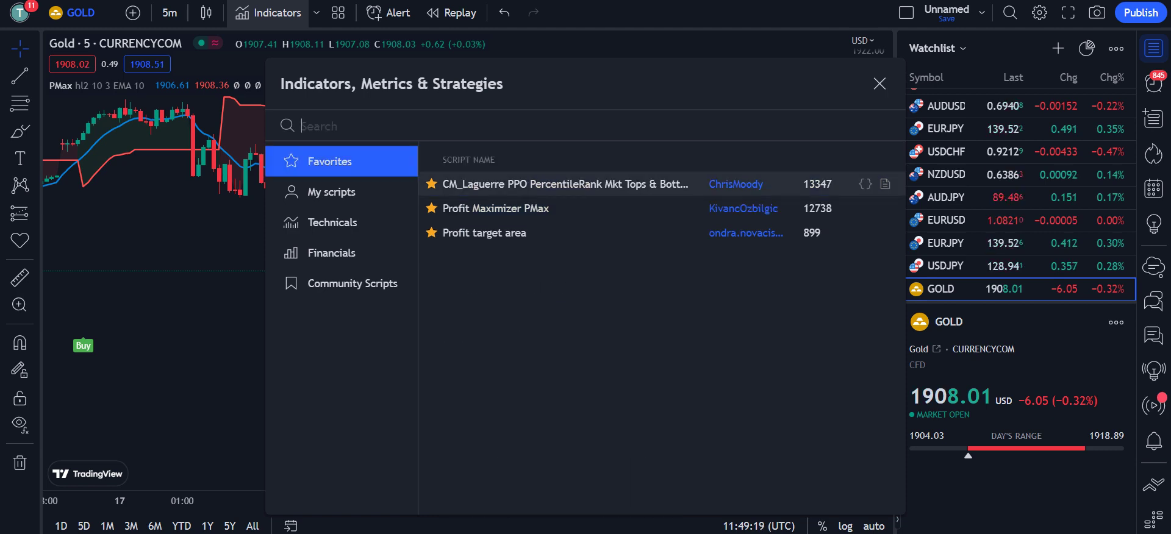
pyautogui.write('p')
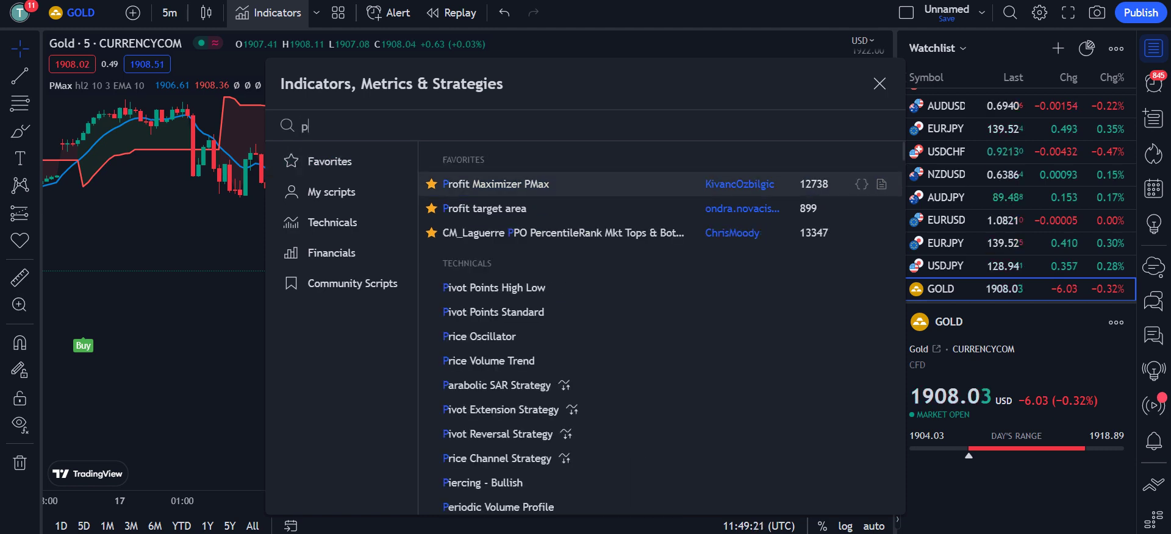
pyautogui.write('rofit')
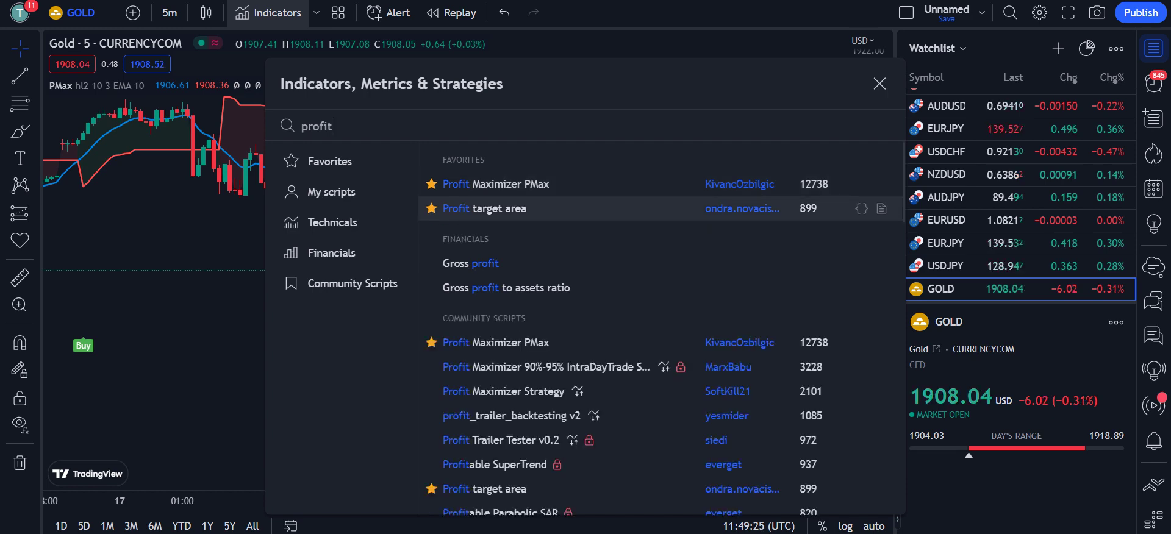
pyautogui.press('Return')
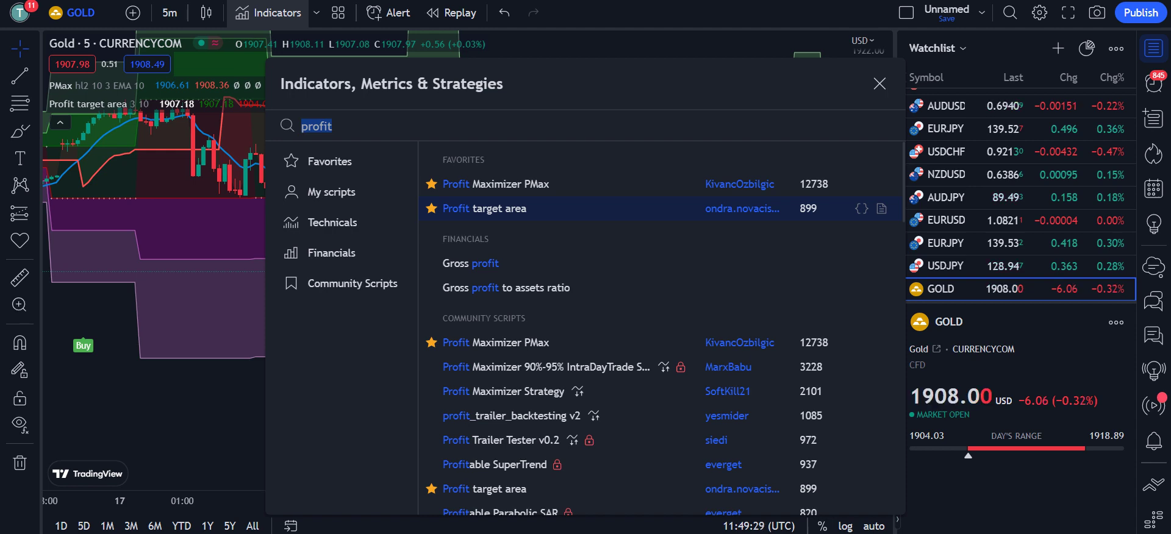
# Add the CM_Laguerre PPO indicator below the chart.
pyautogui.press('BackSpace')
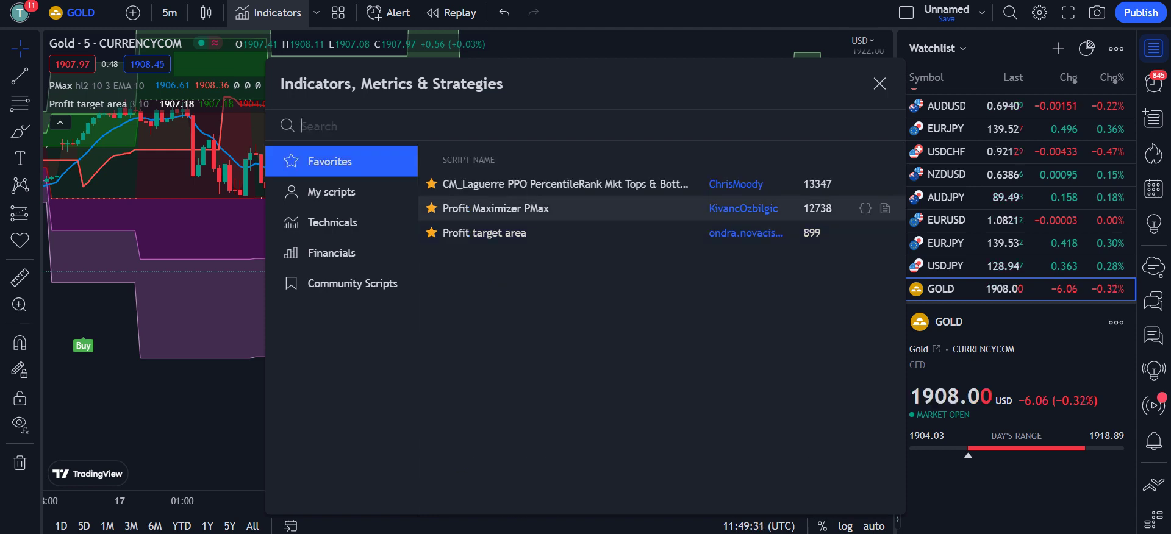
pyautogui.write('CM_')
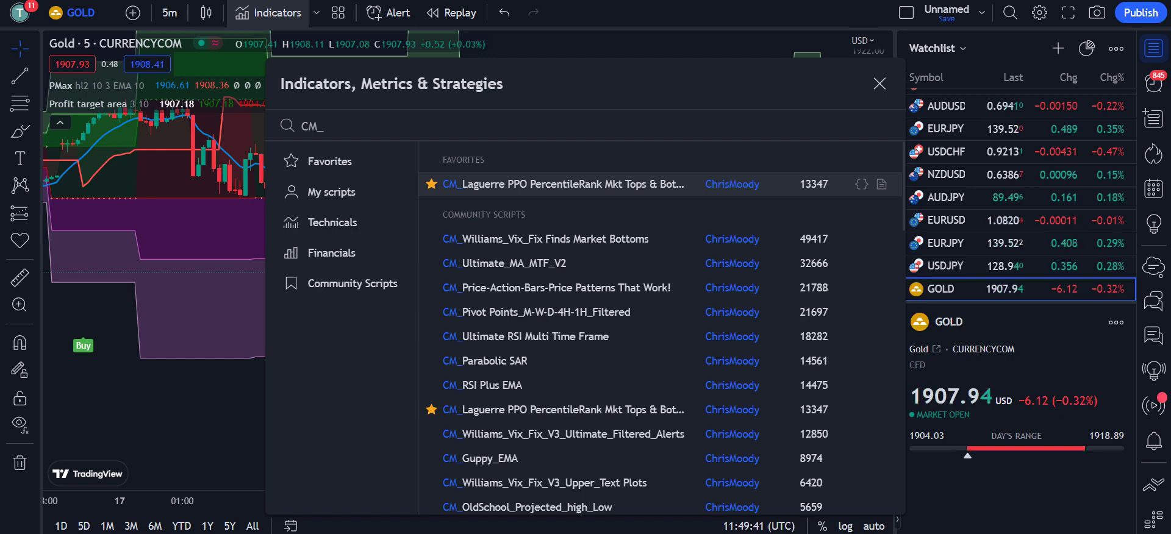
pyautogui.press('Return')
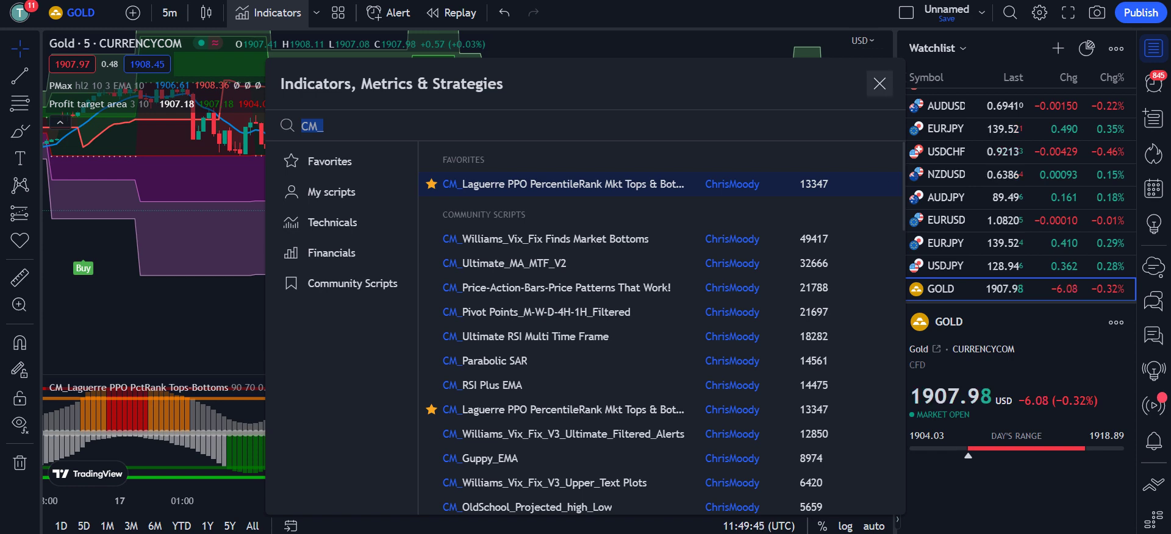
pyautogui.click(880, 83)
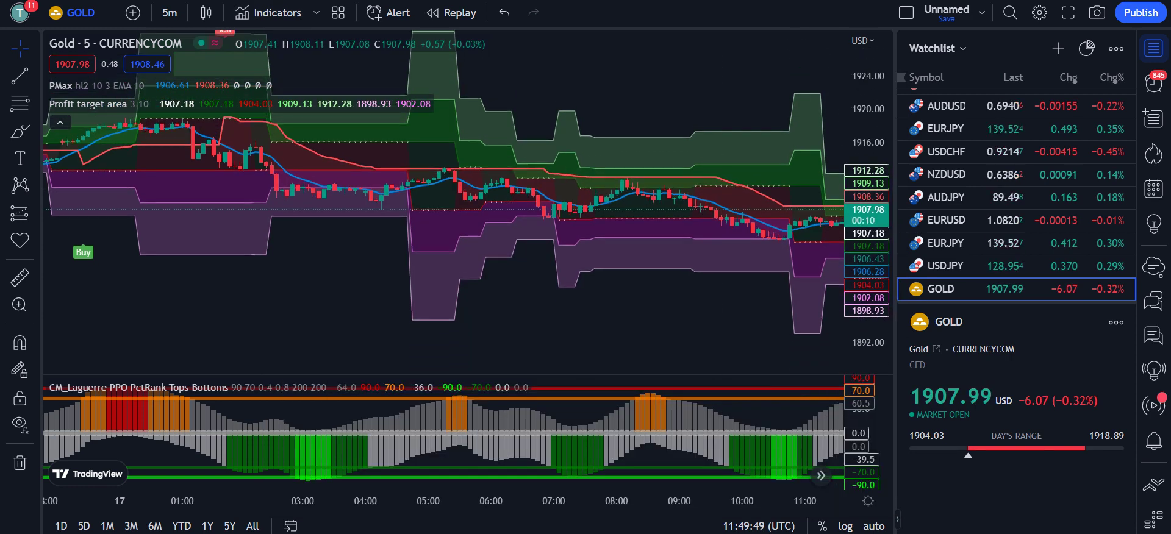
# In PMax settings, set the price source to close.
pyautogui.moveTo(463, 219); pyautogui.dragTo(463, 256)
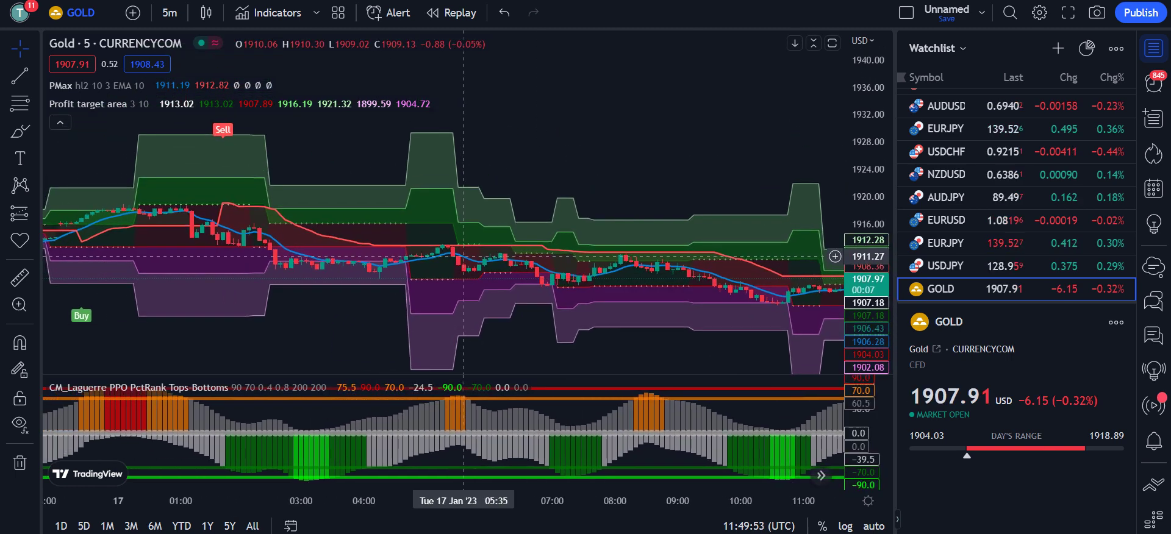
pyautogui.moveTo(158, 85)
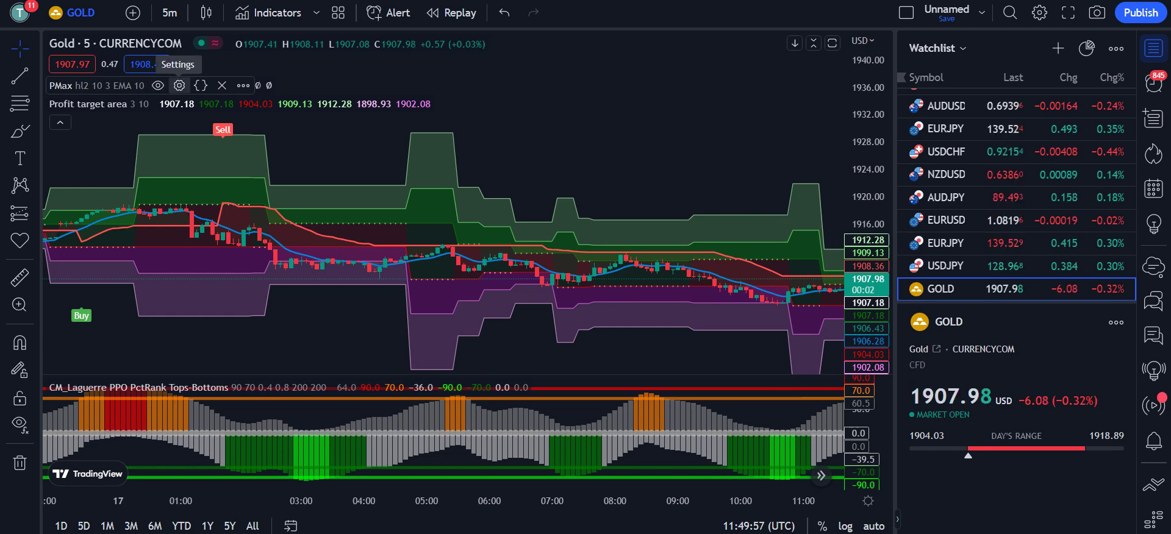
pyautogui.click(179, 85)
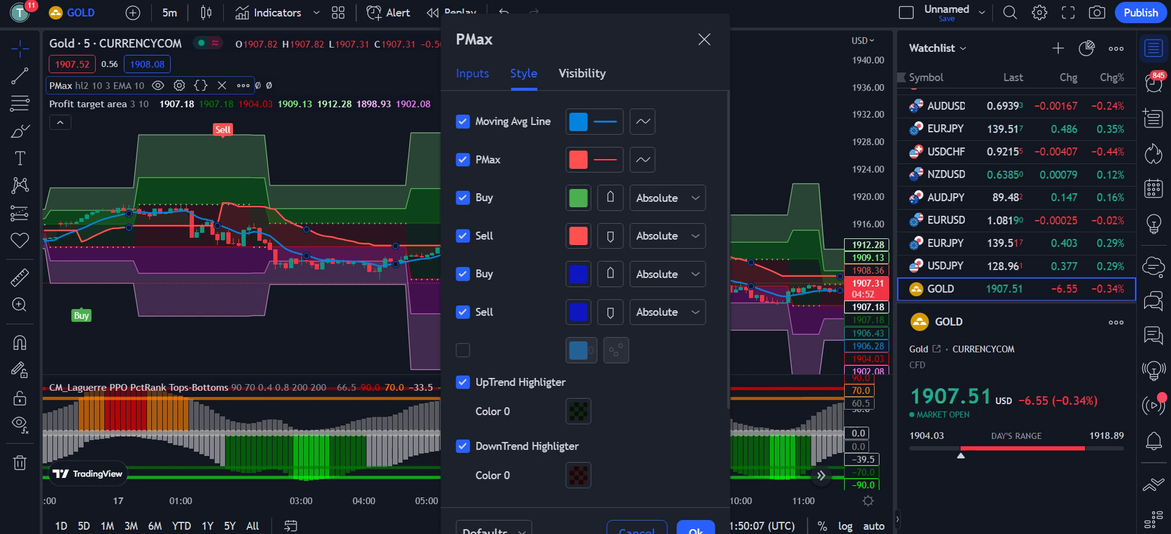
pyautogui.click(472, 73)
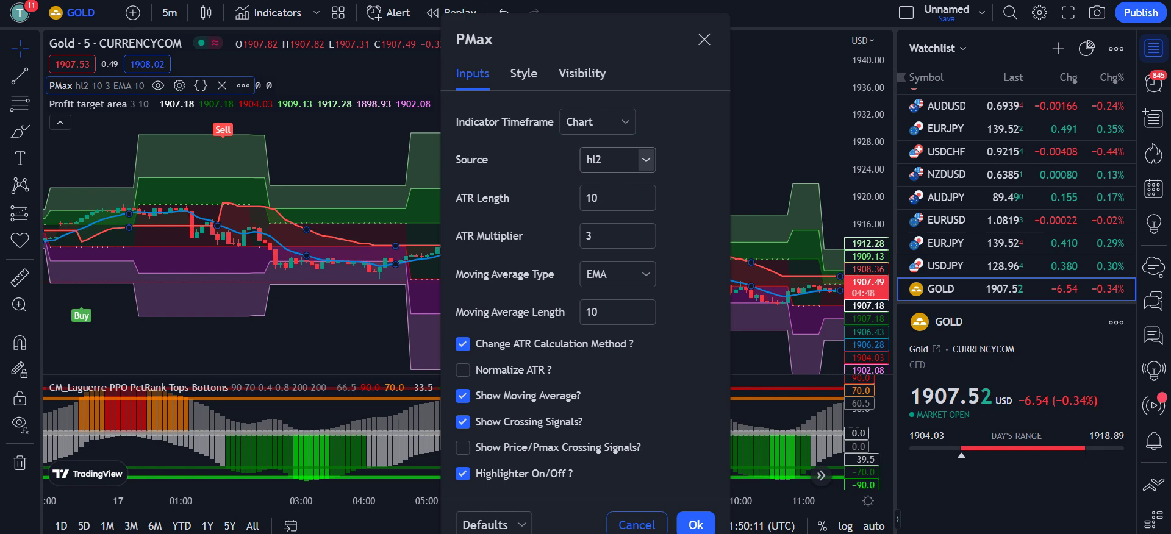
pyautogui.click(645, 160)
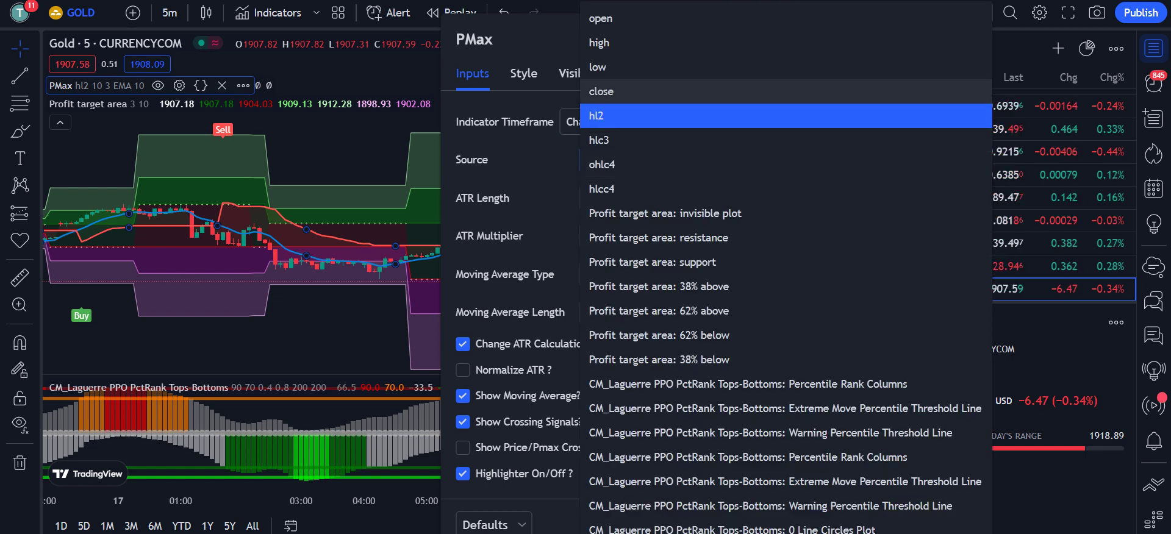
pyautogui.click(601, 91)
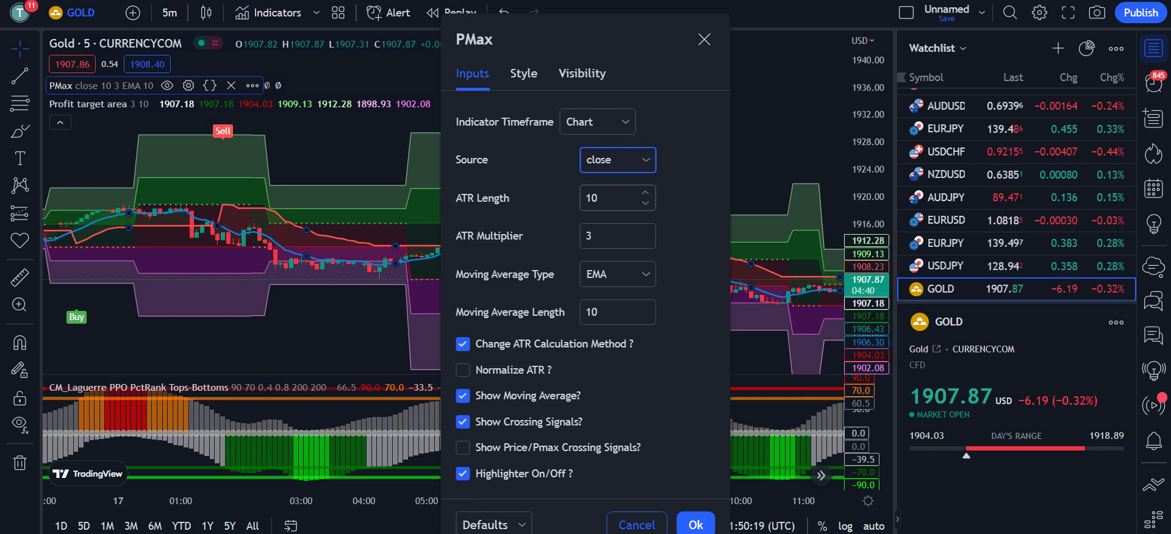
# Set PMax ATR Length 8, ATR Multiplier 3.3, and an SMA of length 6.
pyautogui.click(645, 203)
pyautogui.click(645, 203)
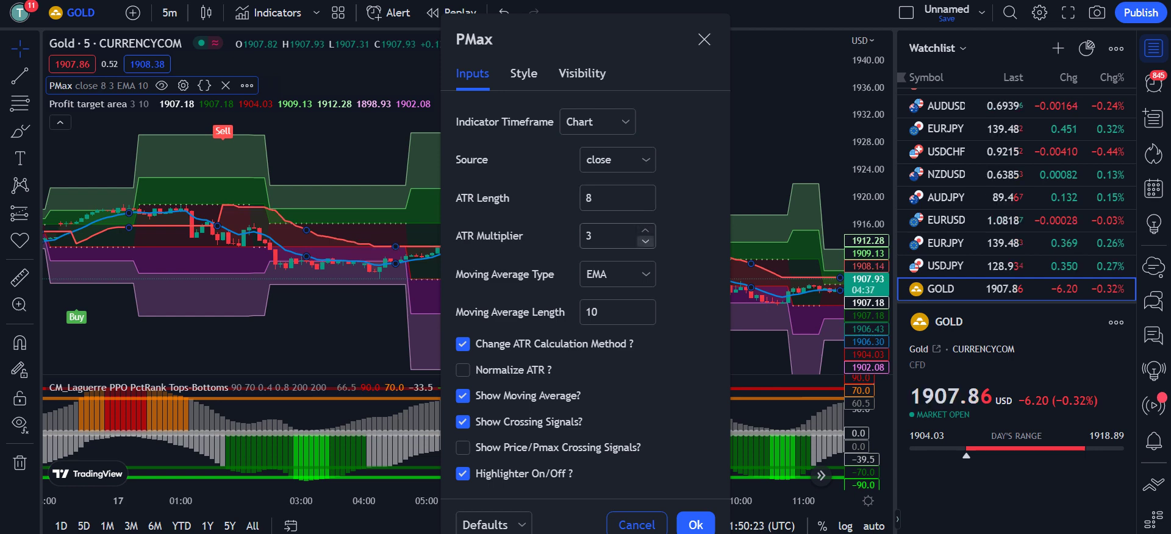
pyautogui.click(612, 236)
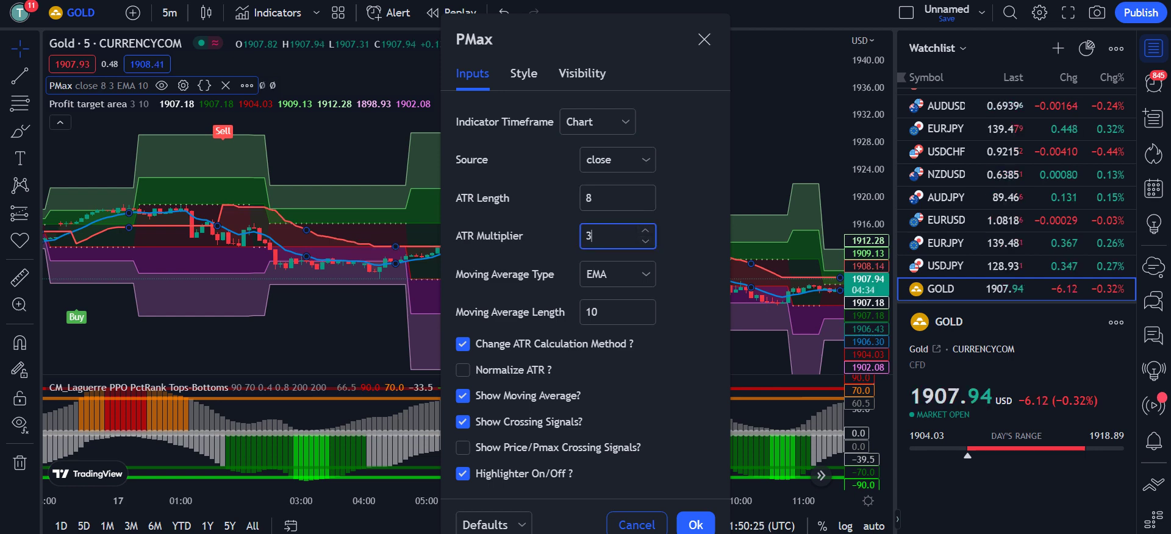
pyautogui.write('.3')
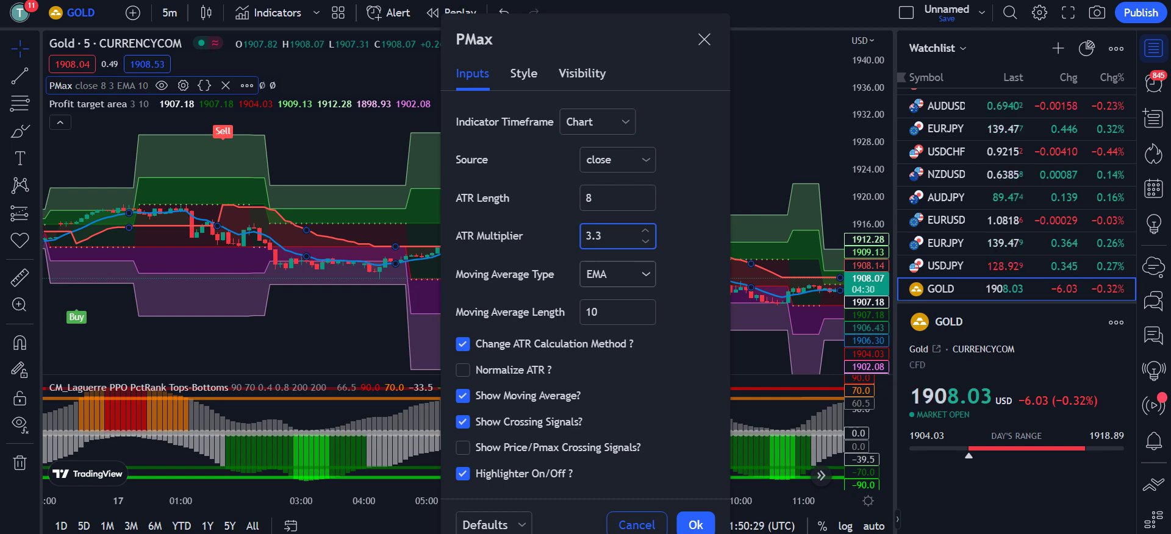
pyautogui.click(645, 274)
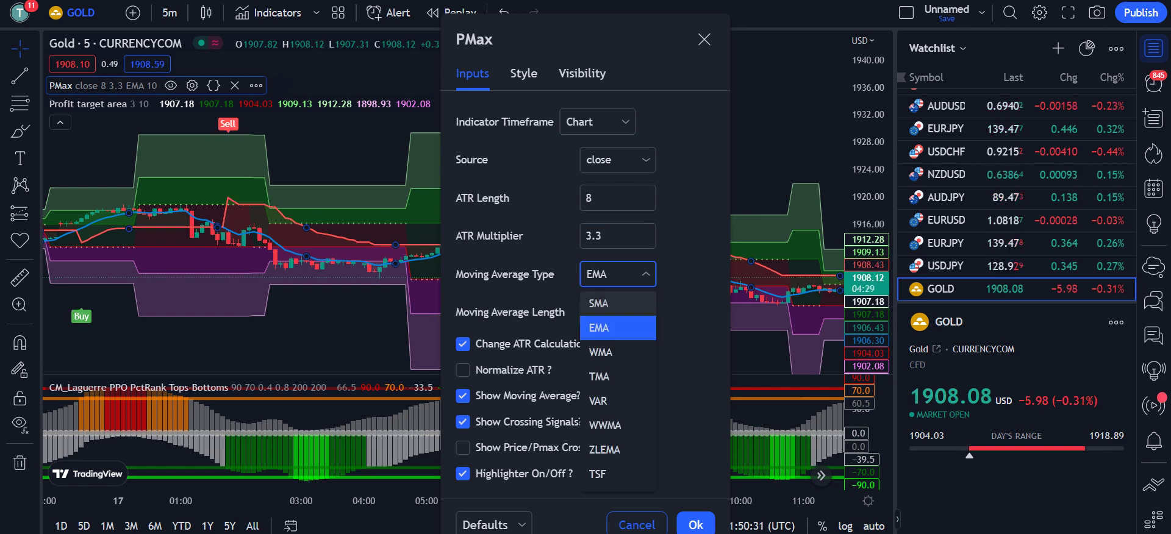
pyautogui.click(599, 303)
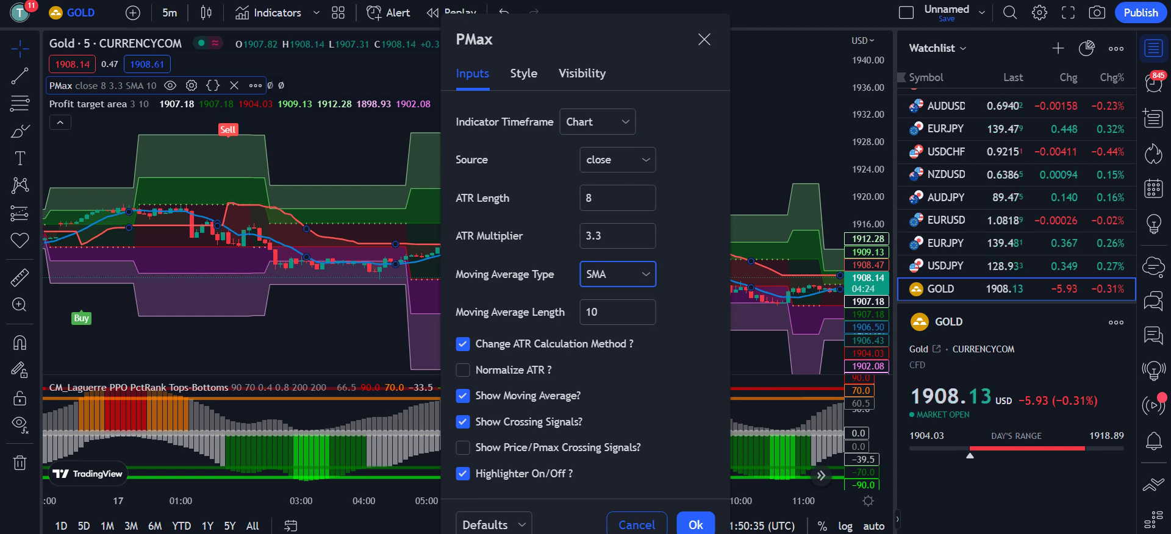
pyautogui.click(644, 317)
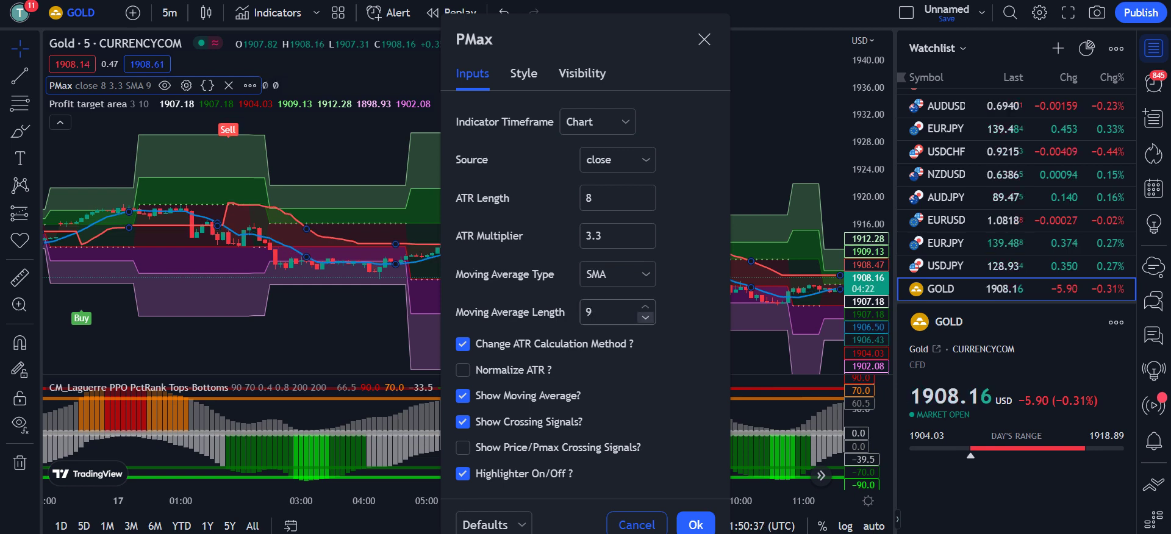
pyautogui.click(645, 318)
pyautogui.click(644, 317)
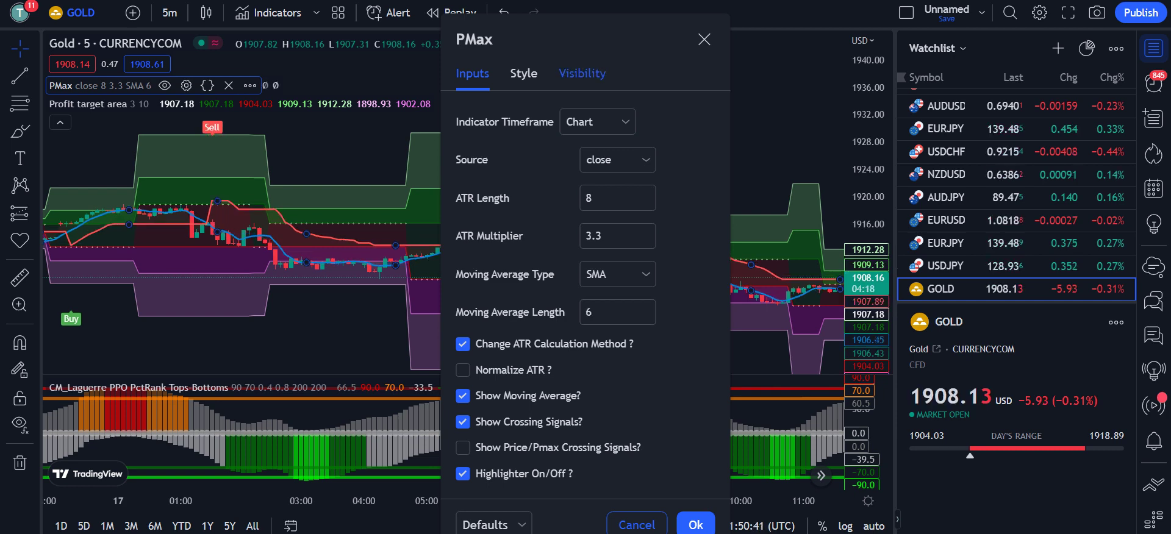
# Hide the PMax Moving Avg Line in Style and apply.
pyautogui.click(523, 73)
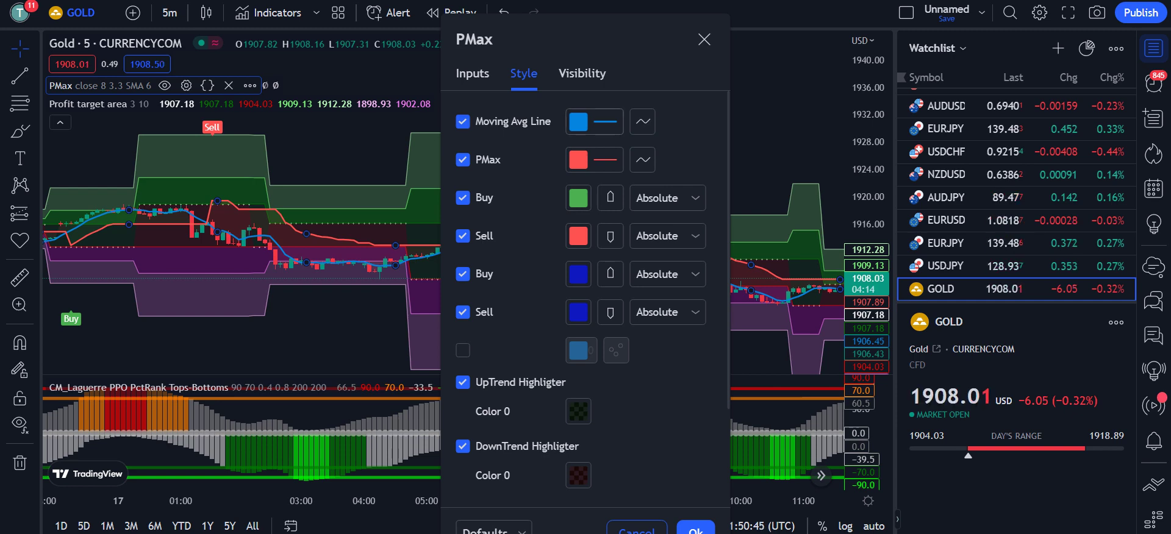
pyautogui.click(463, 122)
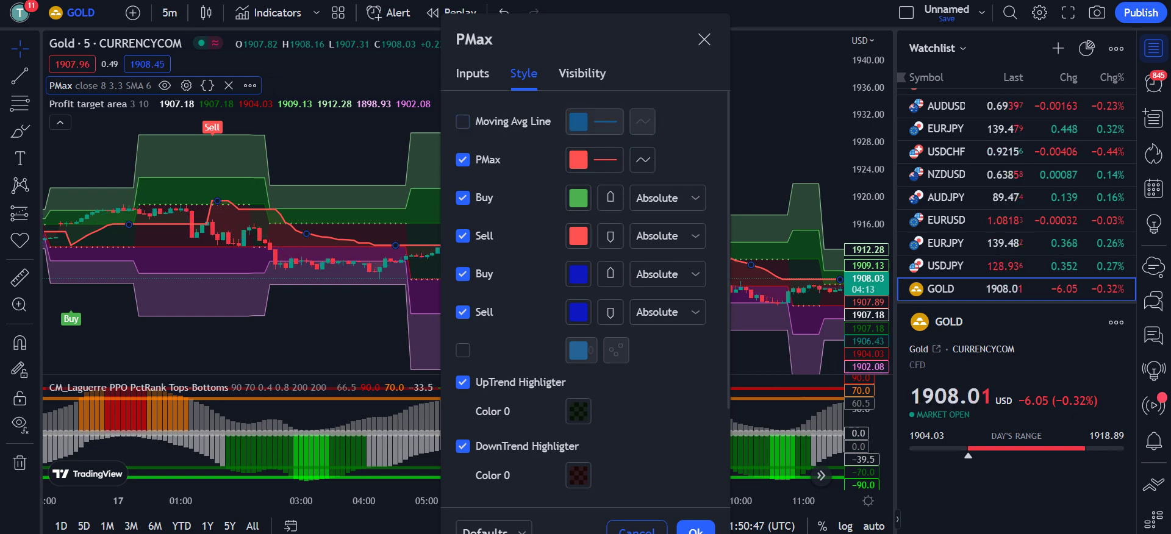
pyautogui.click(695, 528)
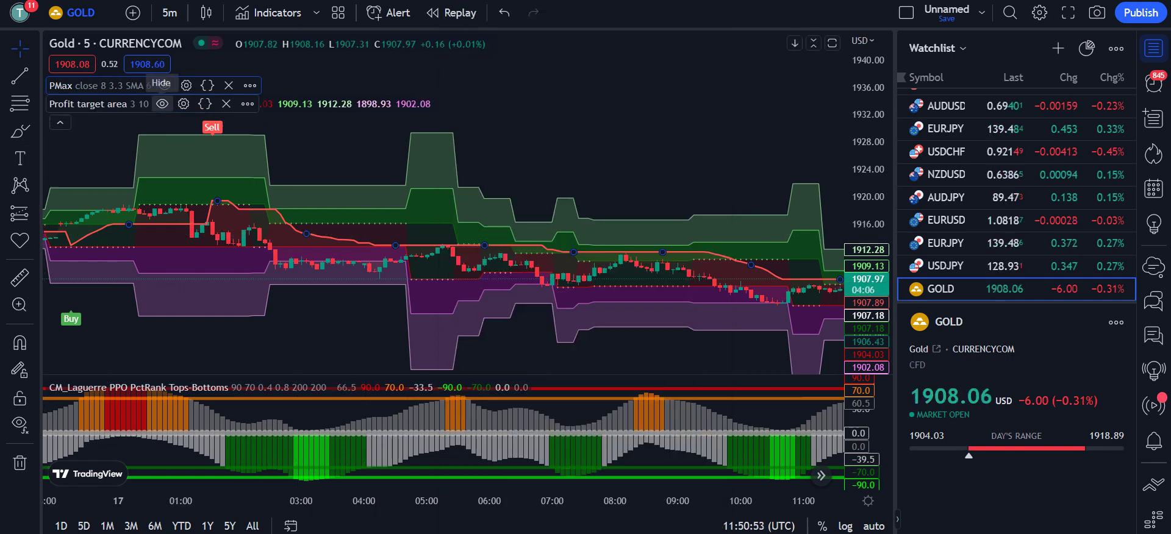
# Hide the Resistance, Support and 62% lines and all 38%/62% shaded fills.
pyautogui.click(184, 104)
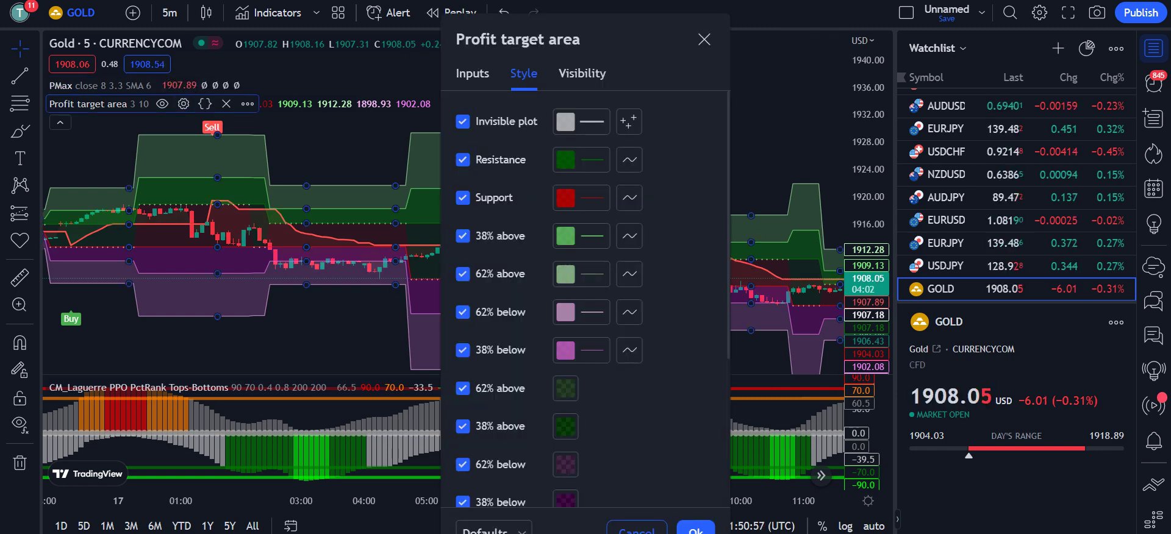
pyautogui.click(463, 159)
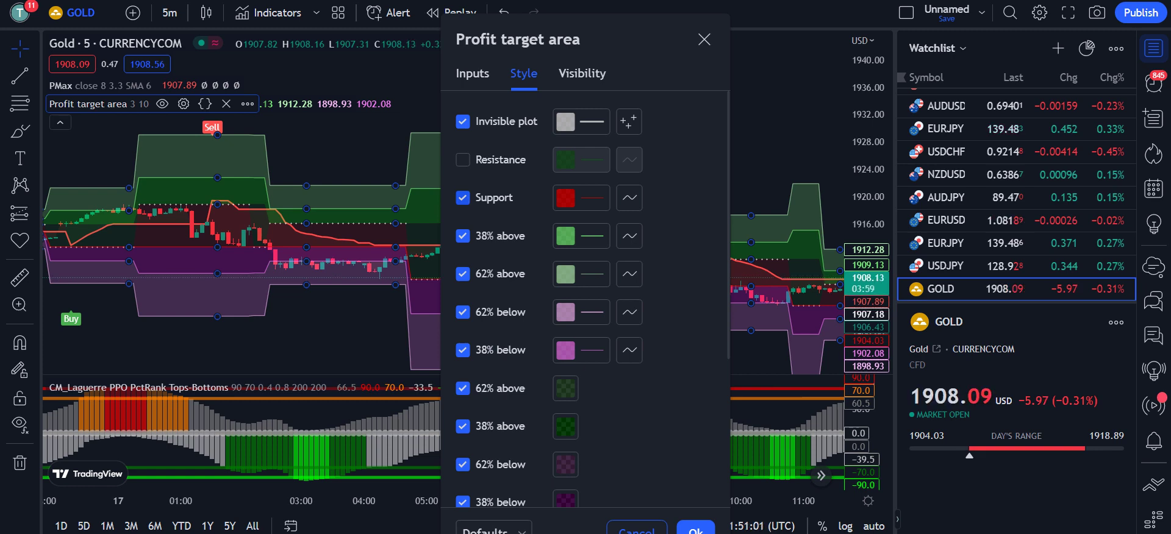
pyautogui.click(462, 197)
pyautogui.click(463, 273)
pyautogui.click(462, 311)
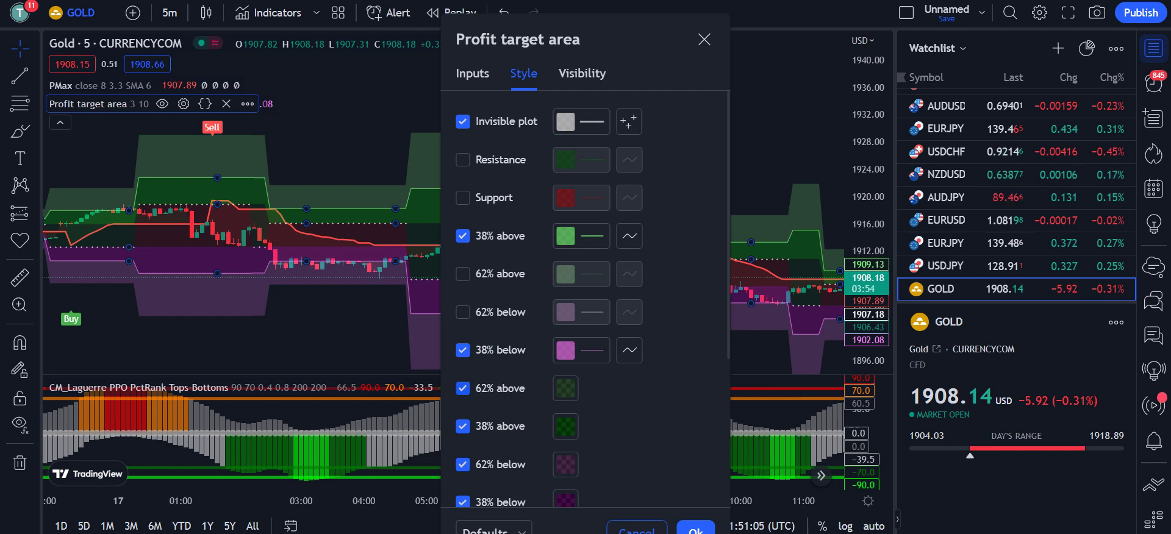
pyautogui.click(463, 388)
pyautogui.click(462, 425)
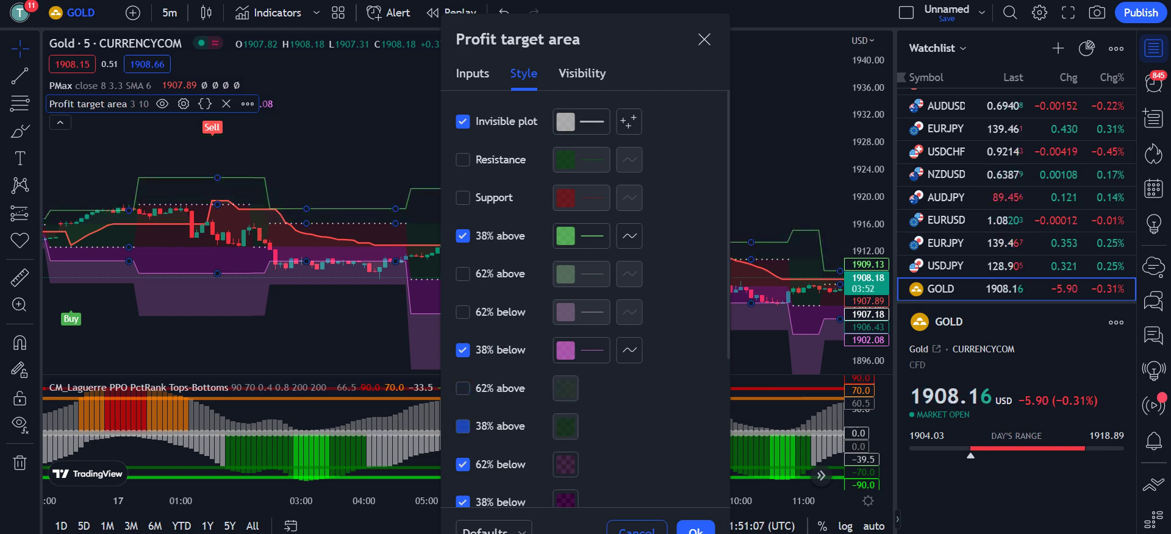
pyautogui.click(463, 464)
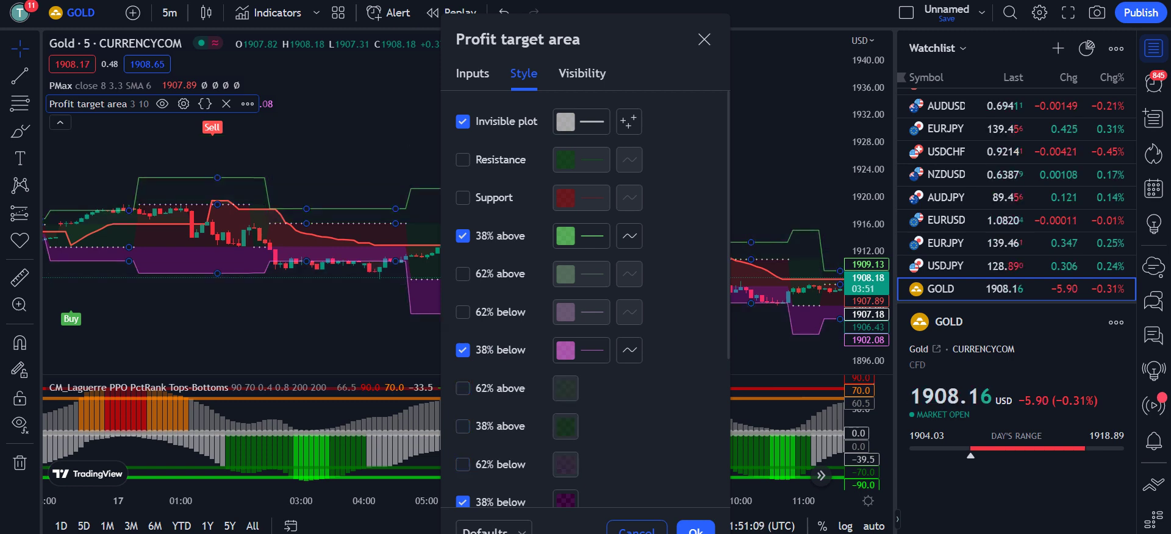
pyautogui.click(463, 502)
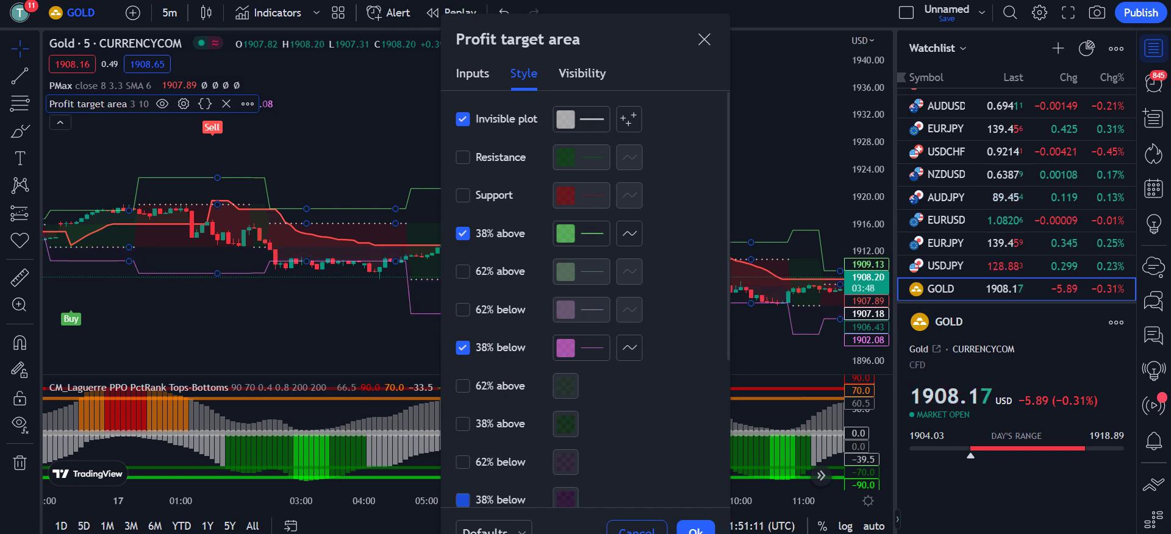
# Raise S/R detection to 14 bars and apply the Profit target area settings.
pyautogui.click(473, 73)
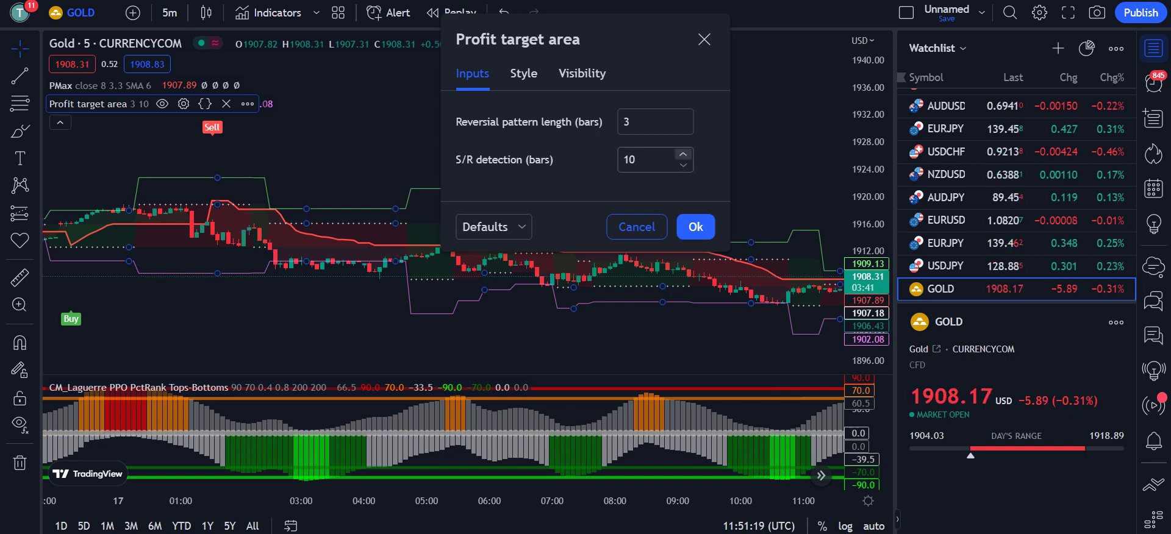
pyautogui.press('Up')
pyautogui.press('Up')
pyautogui.press('Up')
pyautogui.press('Up')
pyautogui.press('Return')
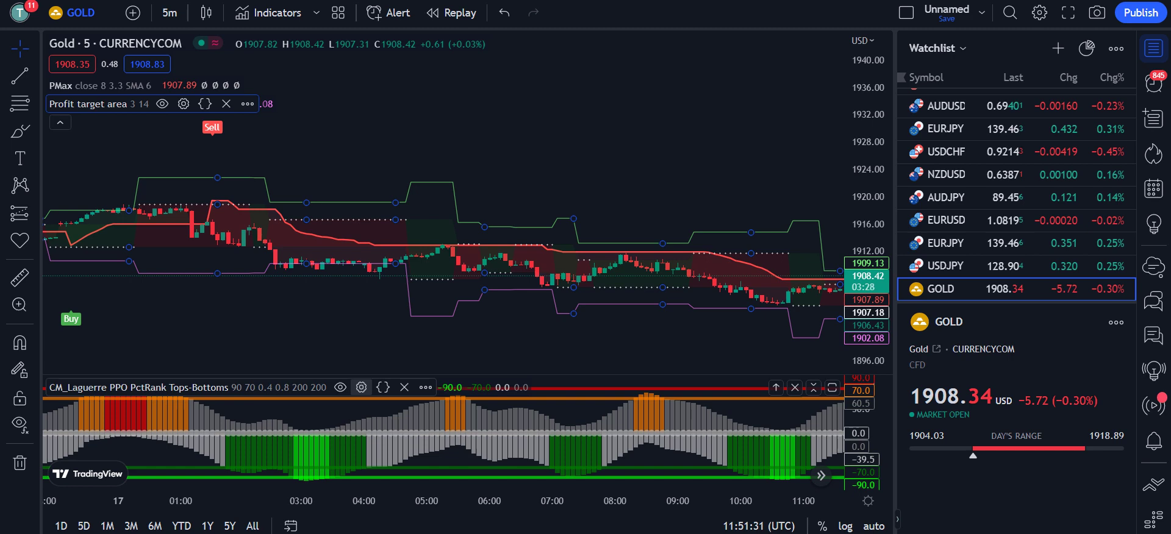
pyautogui.click(361, 387)
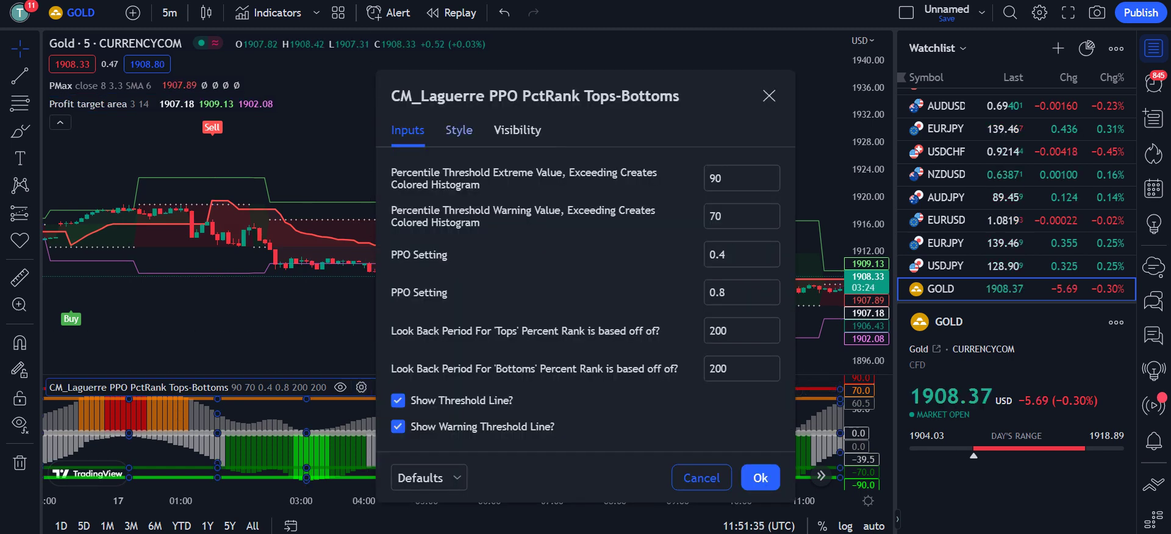
# Make Laguerre PPO Color 0 dark green and Color 1 dark red, both fully opaque.
pyautogui.click(459, 130)
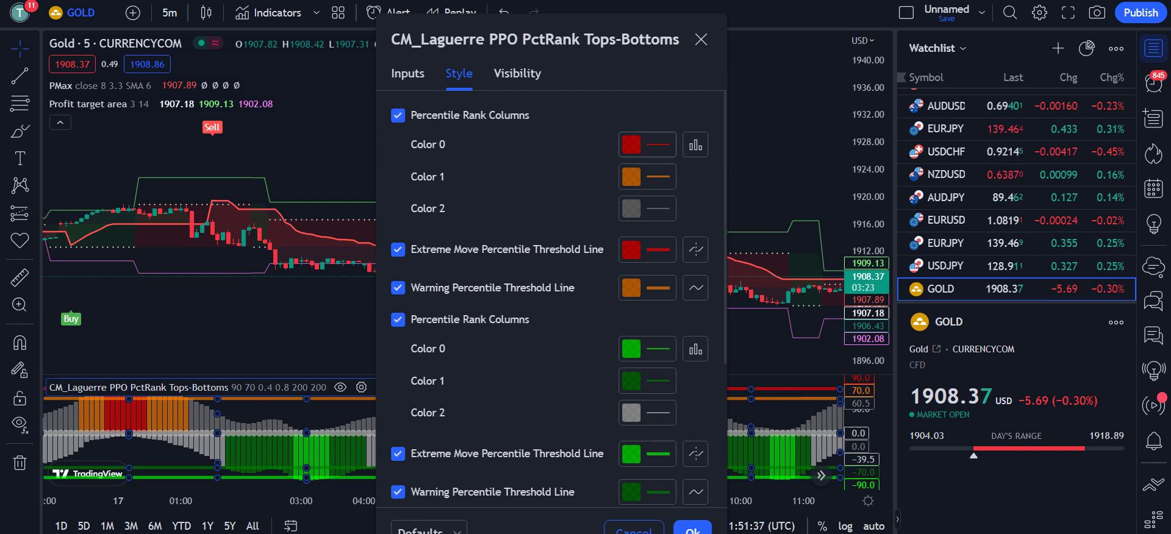
pyautogui.click(647, 144)
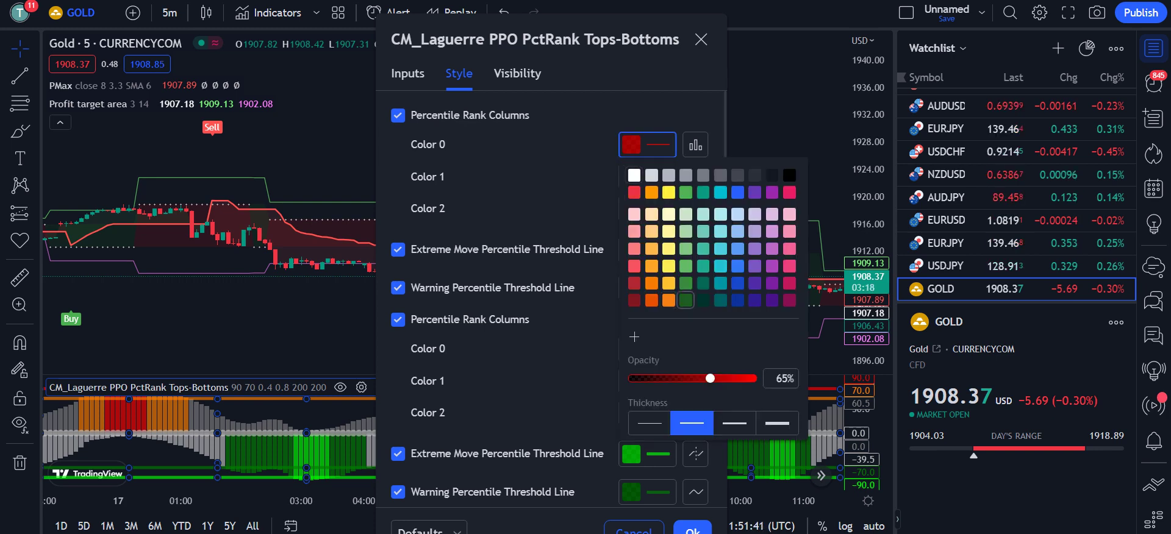
pyautogui.moveTo(711, 378); pyautogui.dragTo(746, 378)
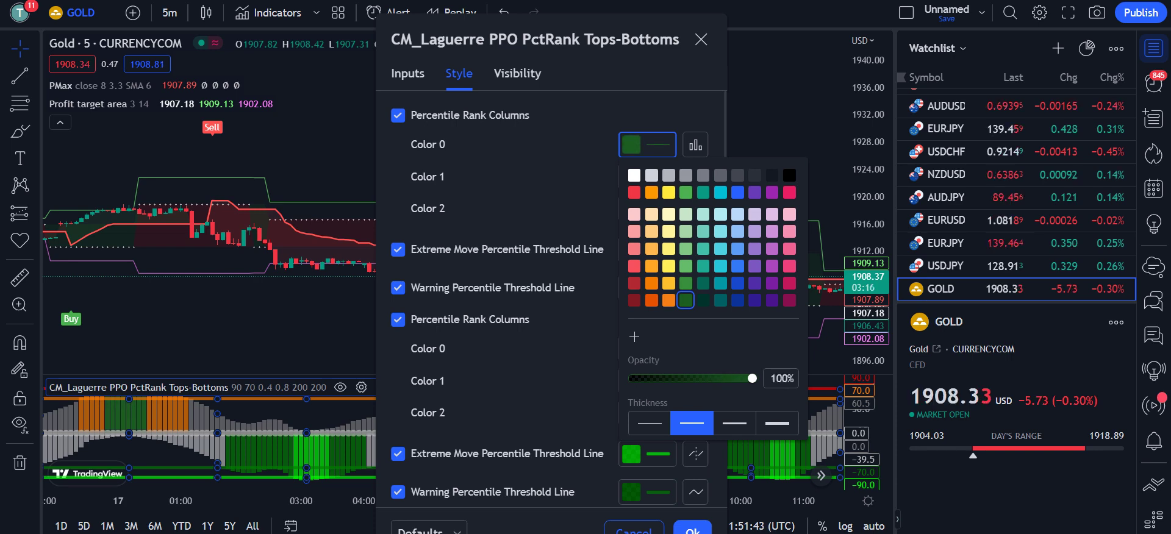
pyautogui.click(647, 176)
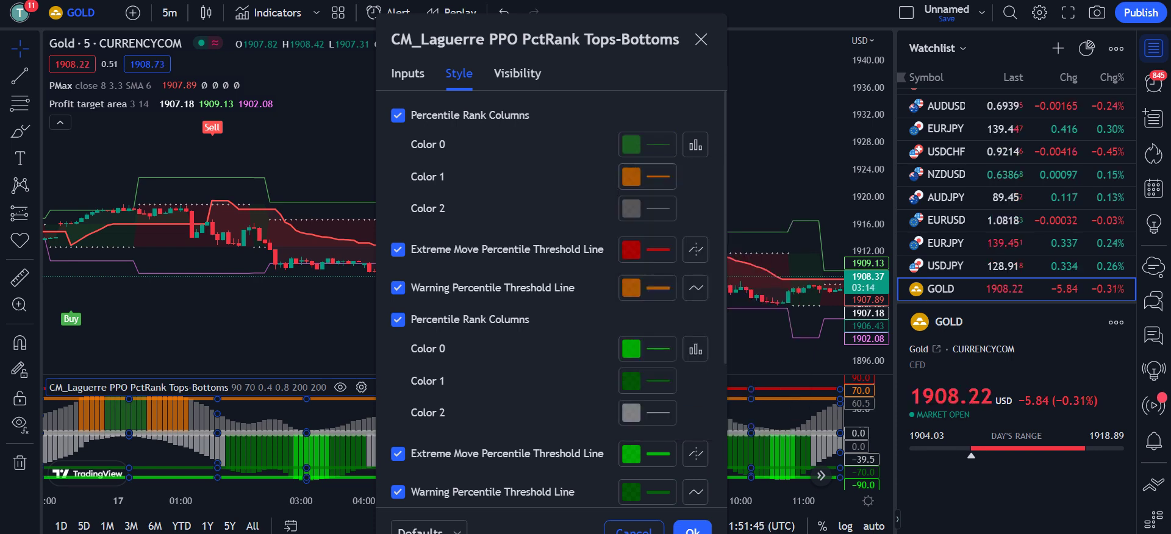
pyautogui.click(647, 177)
pyautogui.click(651, 332)
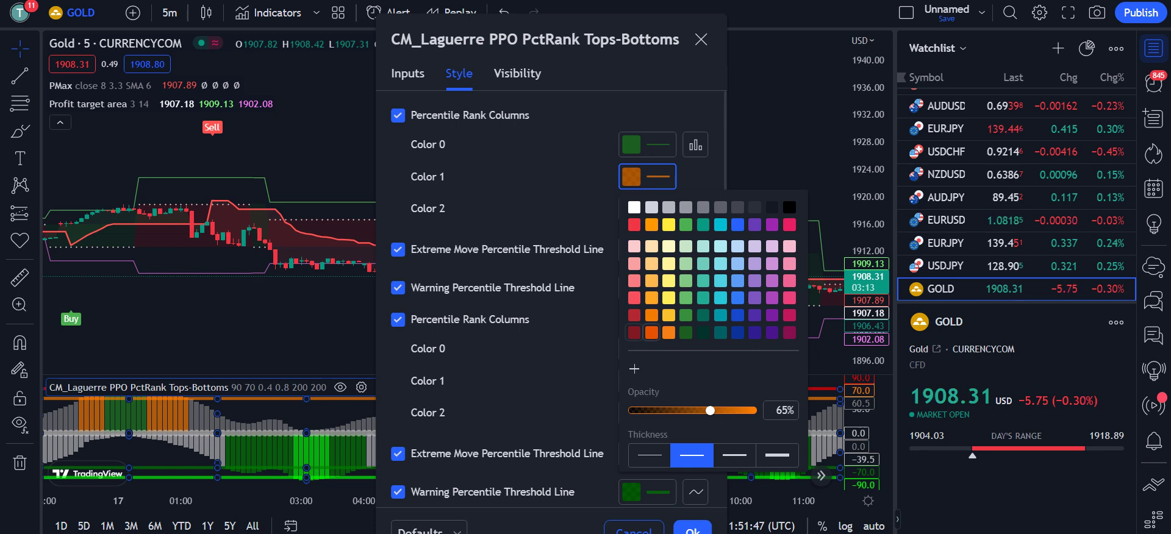
pyautogui.click(634, 332)
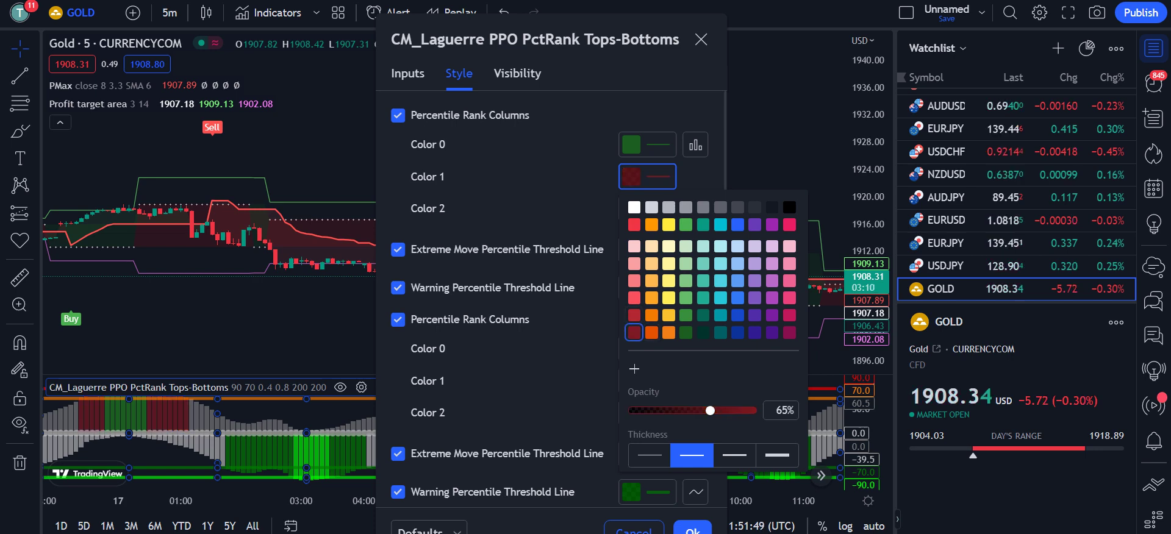
pyautogui.moveTo(739, 410); pyautogui.dragTo(752, 410)
pyautogui.click(647, 209)
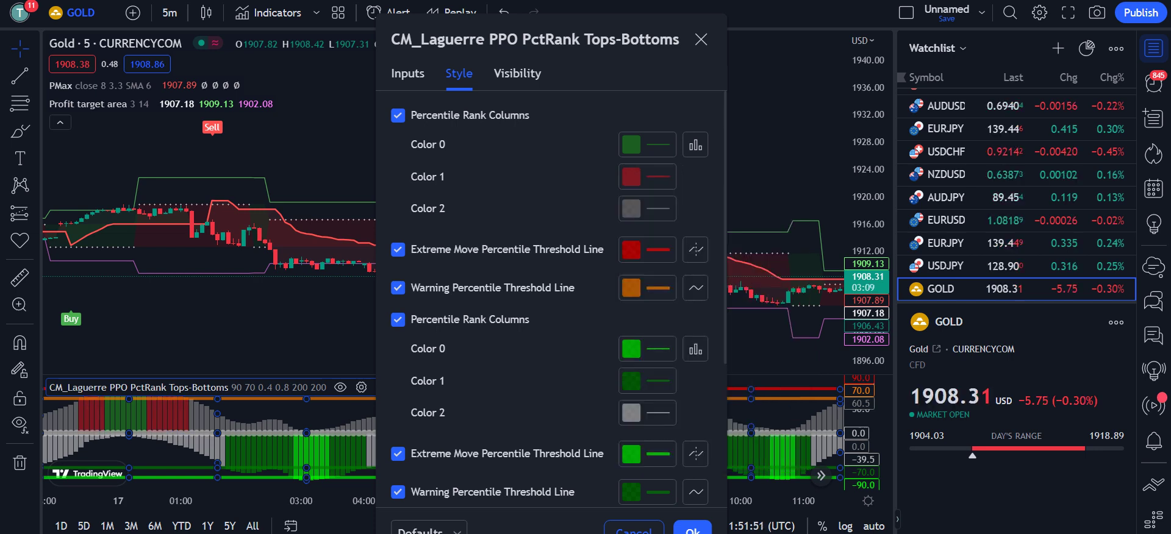
# Make Color 2 dark red at full opacity and hide the second Percentile Rank Columns.
pyautogui.click(647, 209)
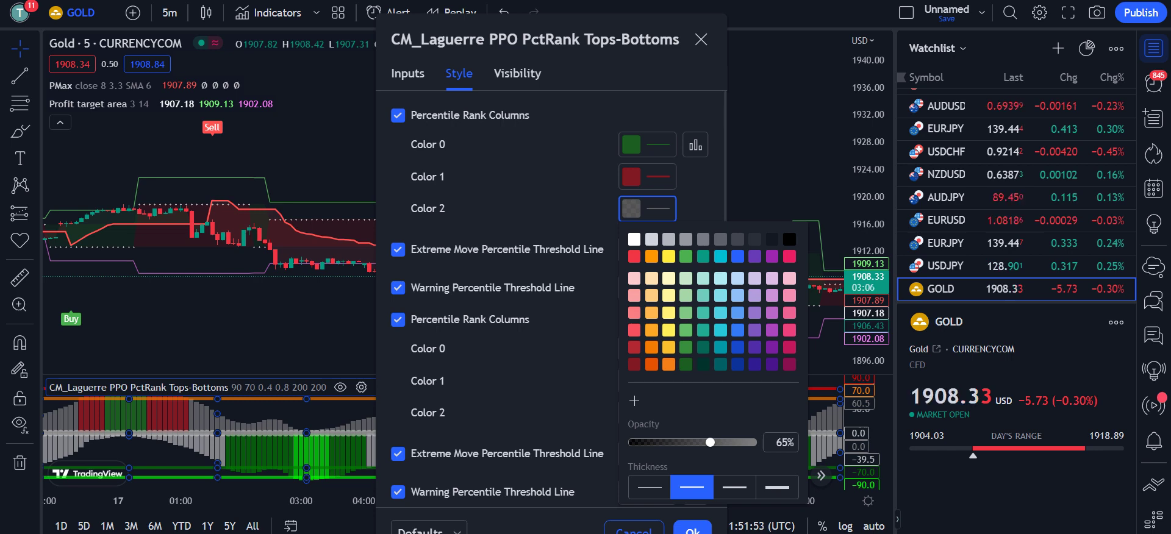
pyautogui.click(634, 364)
pyautogui.moveTo(709, 442); pyautogui.dragTo(752, 442)
pyautogui.press('Escape')
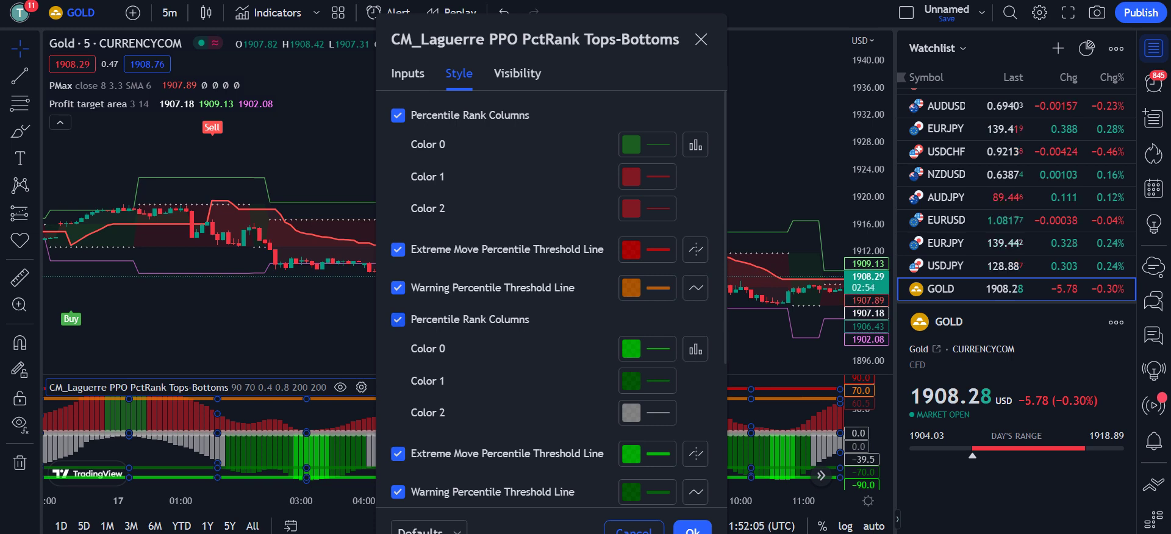
pyautogui.click(398, 319)
pyautogui.click(407, 73)
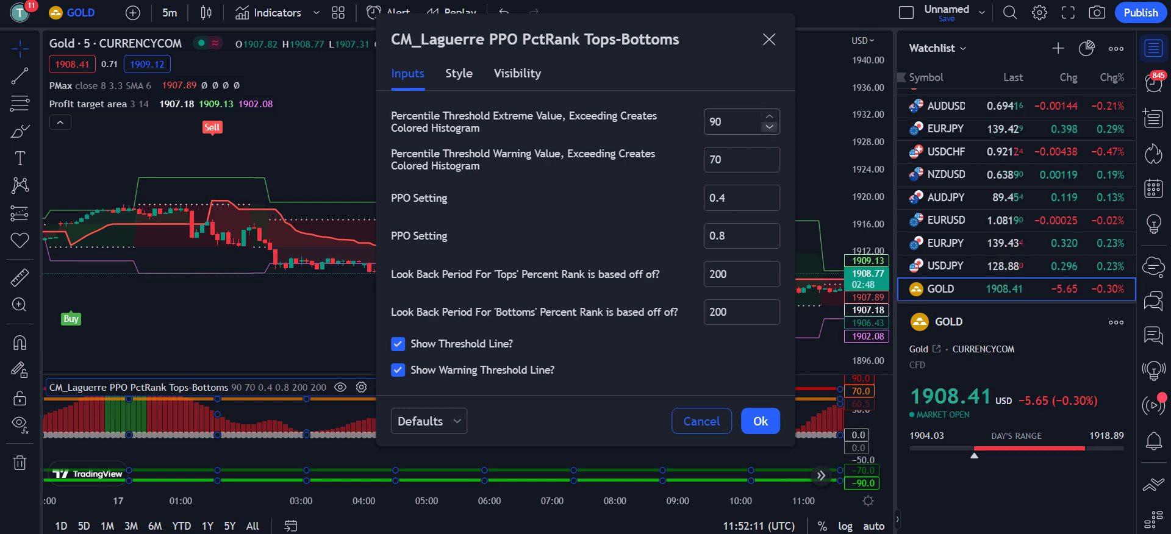
# Set Extreme Value to 85 and Warning Value to 68, then apply.
pyautogui.doubleClick(770, 126)
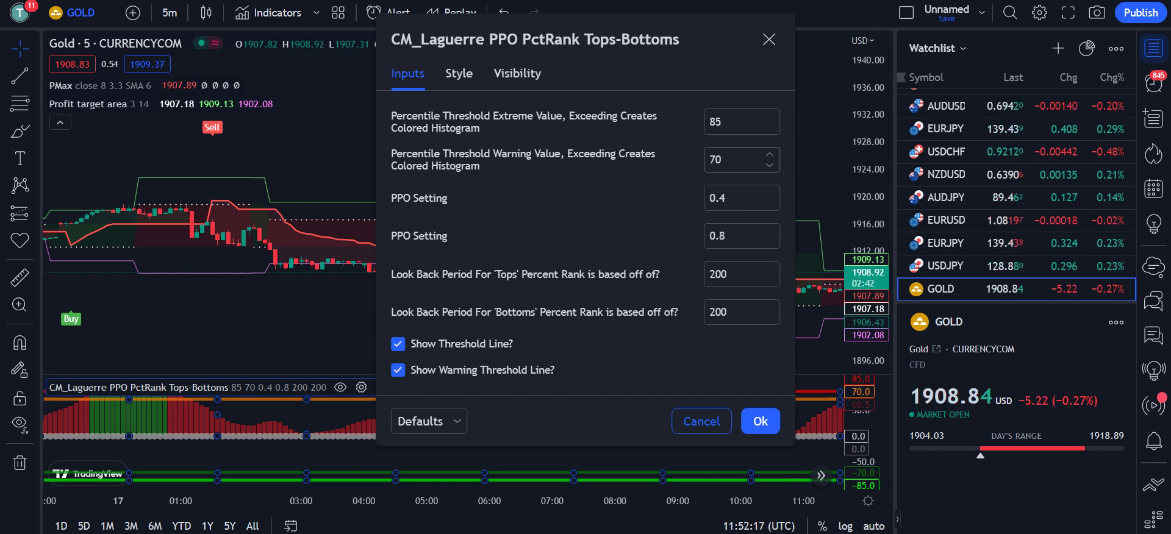
pyautogui.click(769, 165)
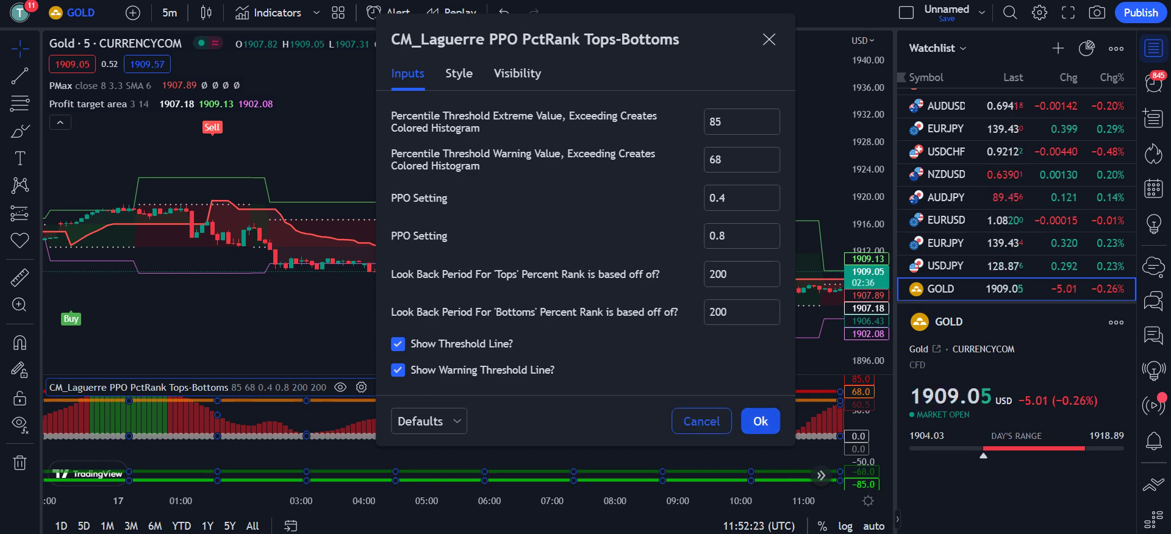
pyautogui.click(760, 422)
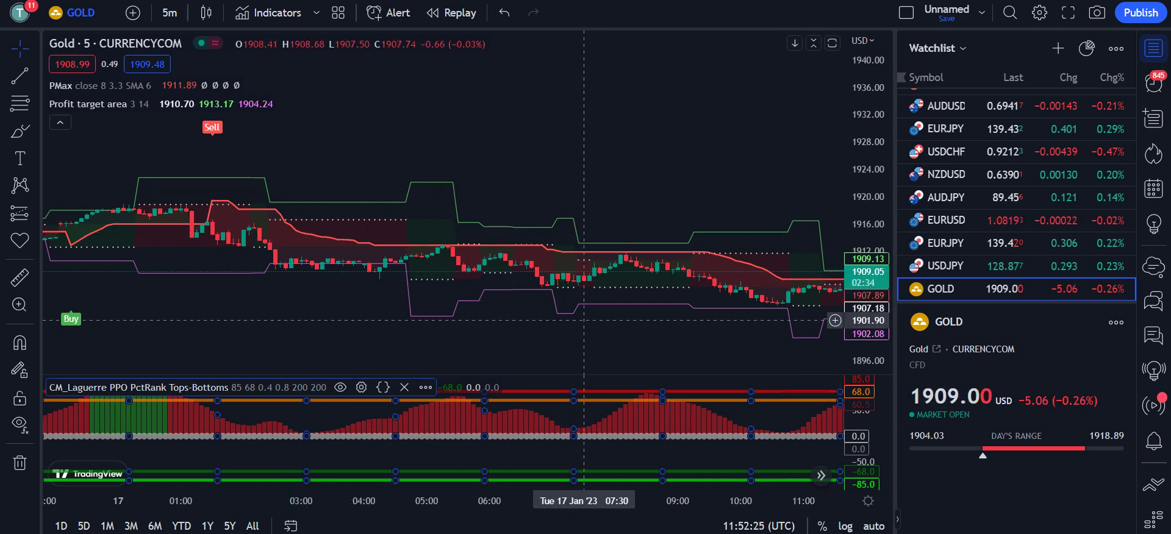
# Pan the Gold chart back to earlier bars from 14:00 the previous day.
pyautogui.moveTo(486, 247); pyautogui.dragTo(756, 217)
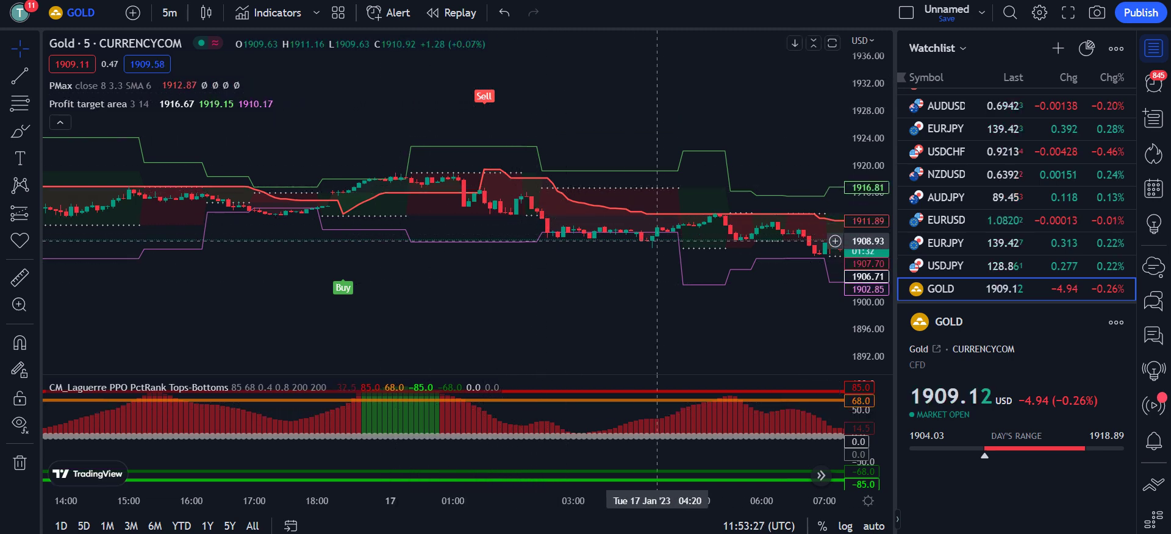
pyautogui.moveTo(662, 242); pyautogui.dragTo(453, 230)
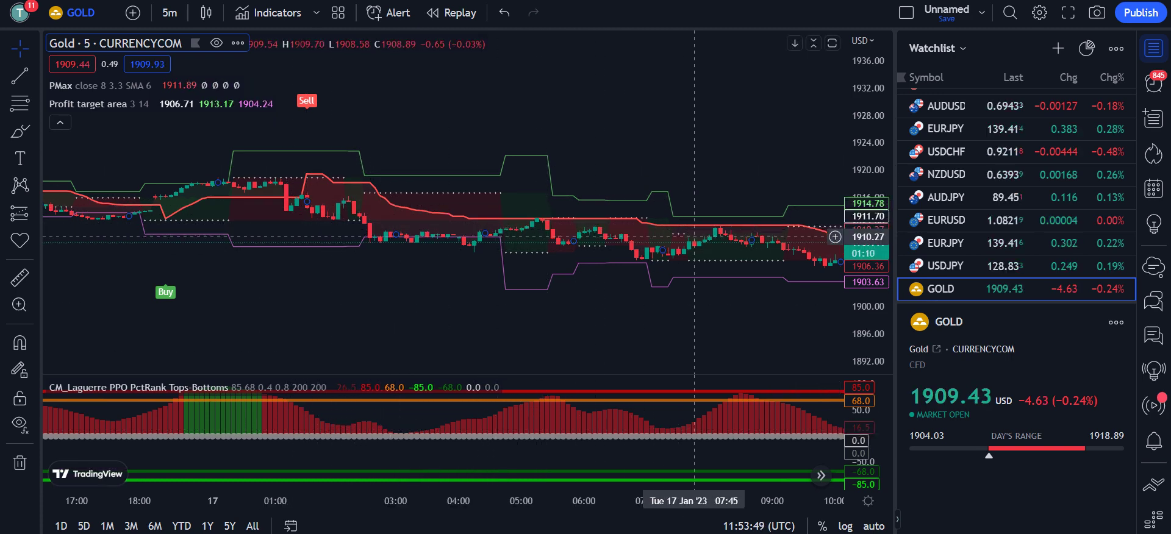
# Pan the chart toward the latest bars, then back to show the Buy marker.
pyautogui.moveTo(744, 227); pyautogui.dragTo(460, 256)
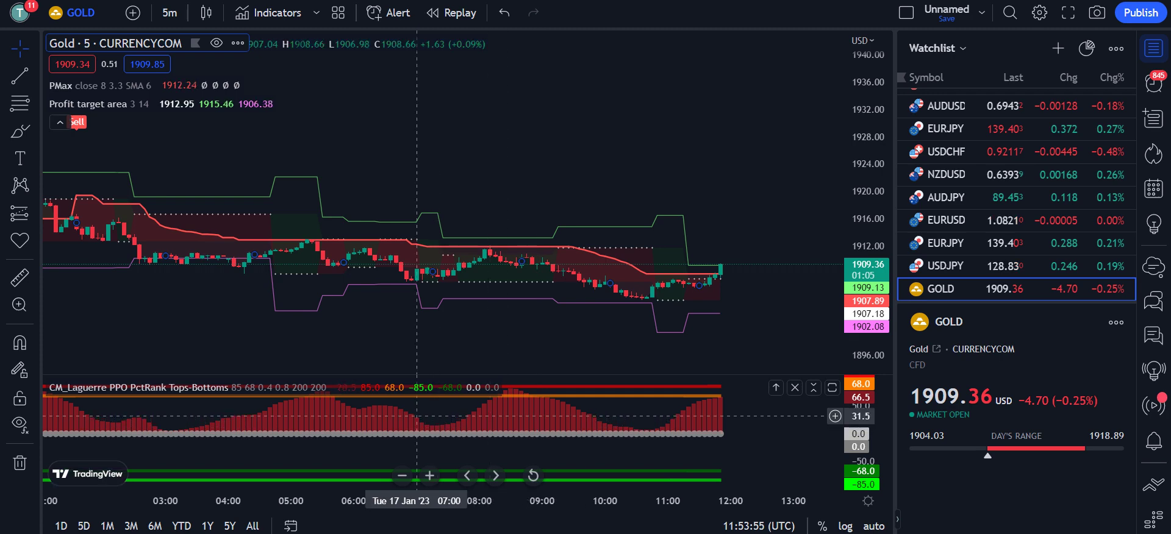
pyautogui.moveTo(108, 424); pyautogui.dragTo(298, 416)
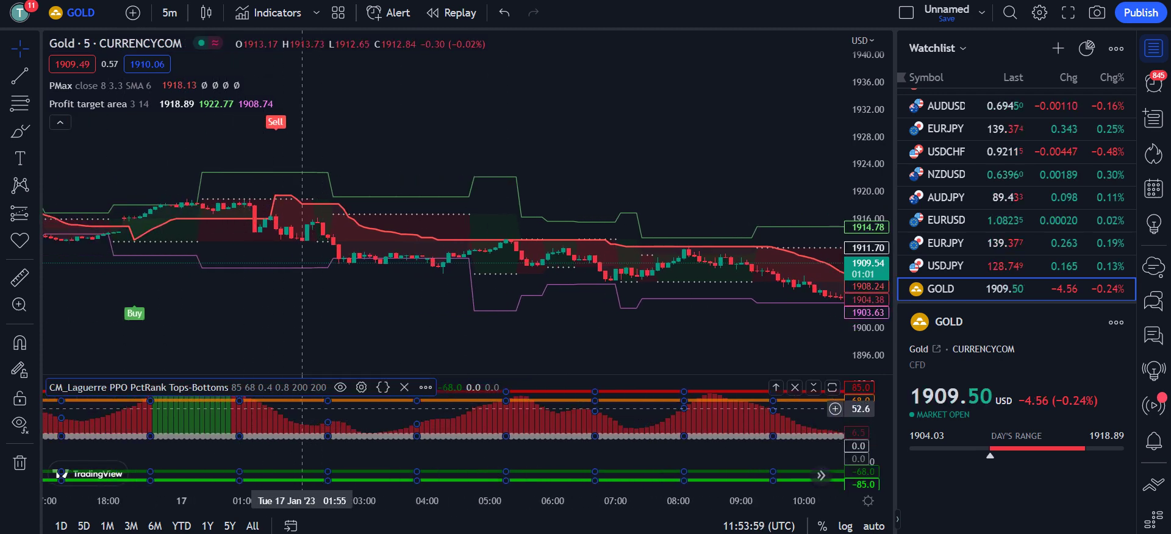